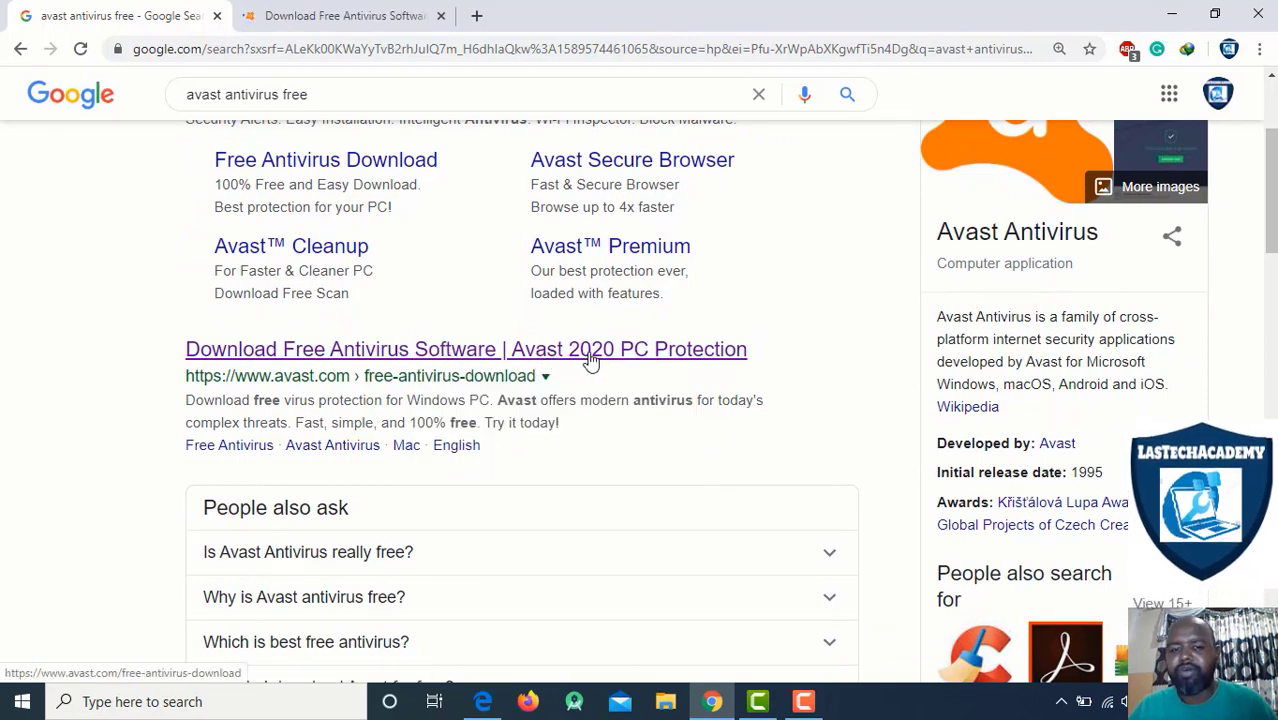
# Download the Avast Free Antivirus installer from avast.com and keep it despite the harm warning
pyautogui.click(352, 8)
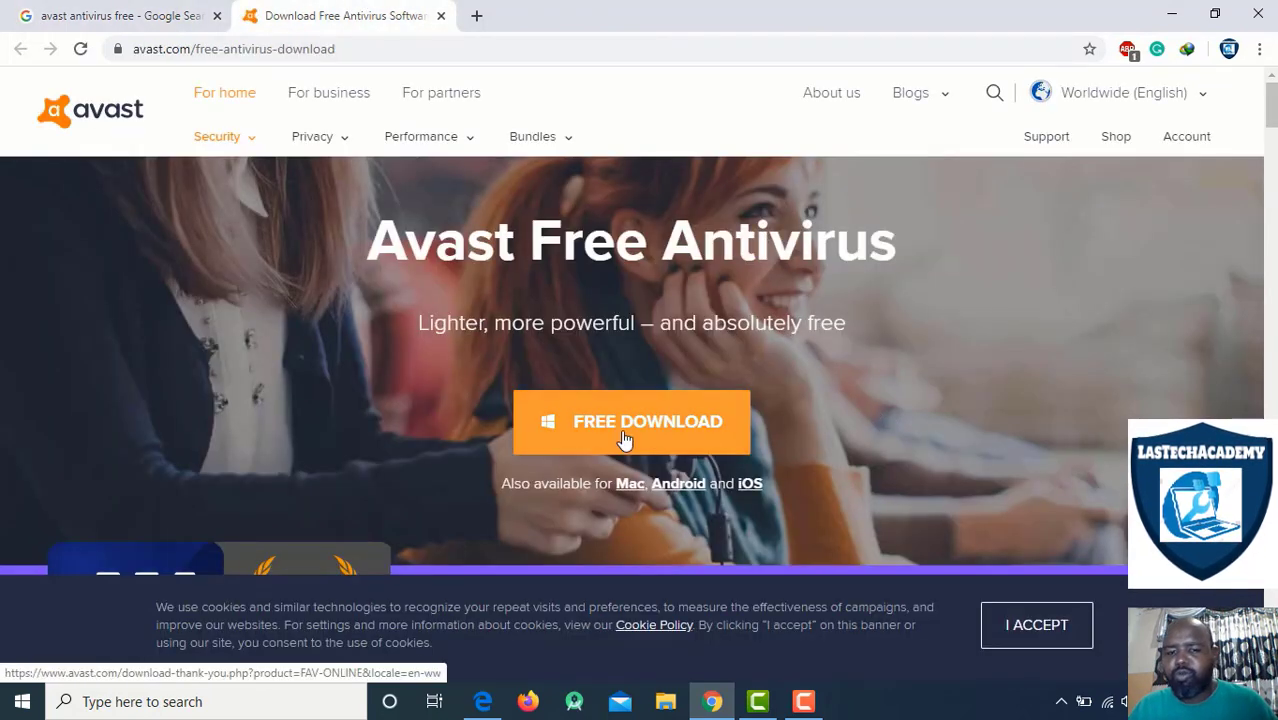
pyautogui.click(614, 436)
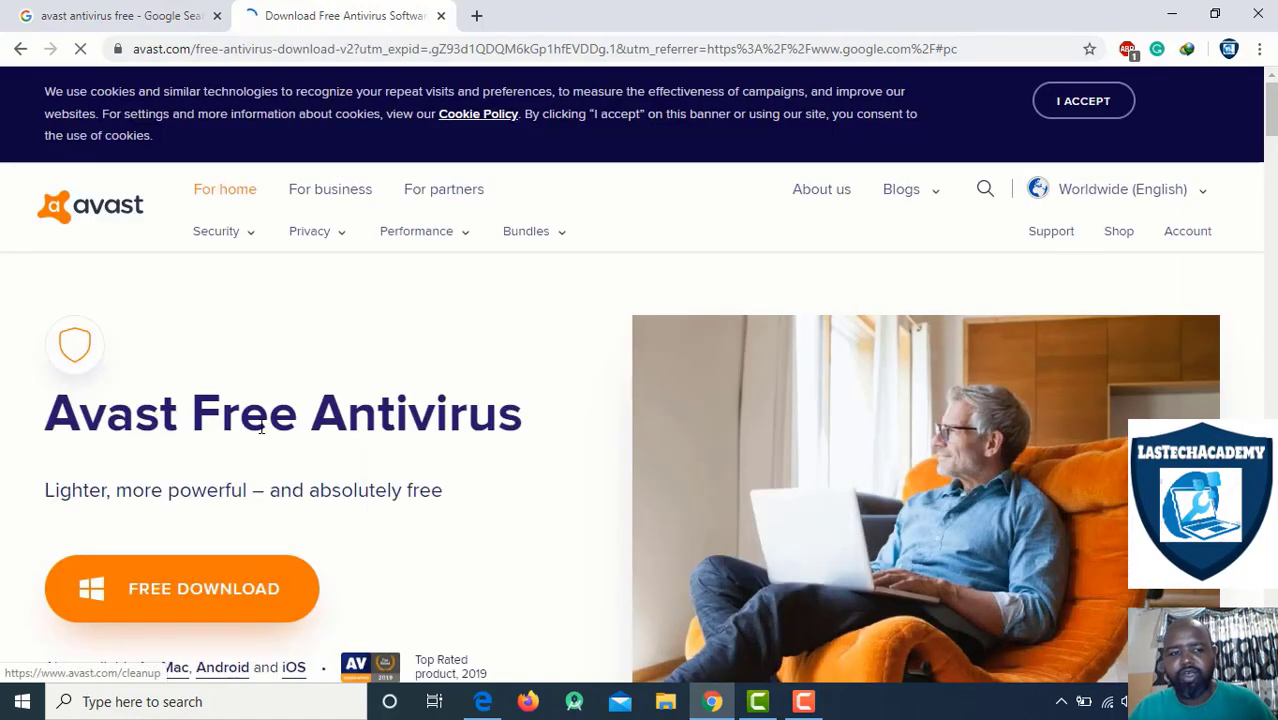
pyautogui.click(203, 582)
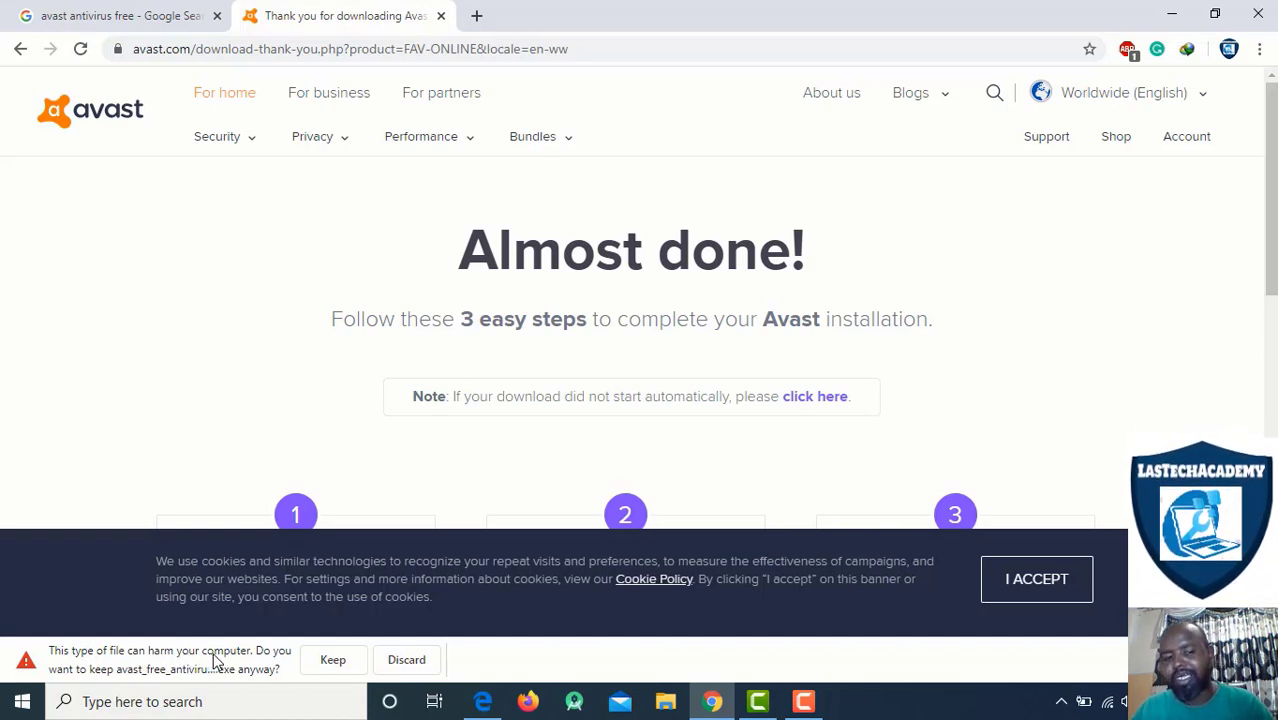
pyautogui.click(334, 661)
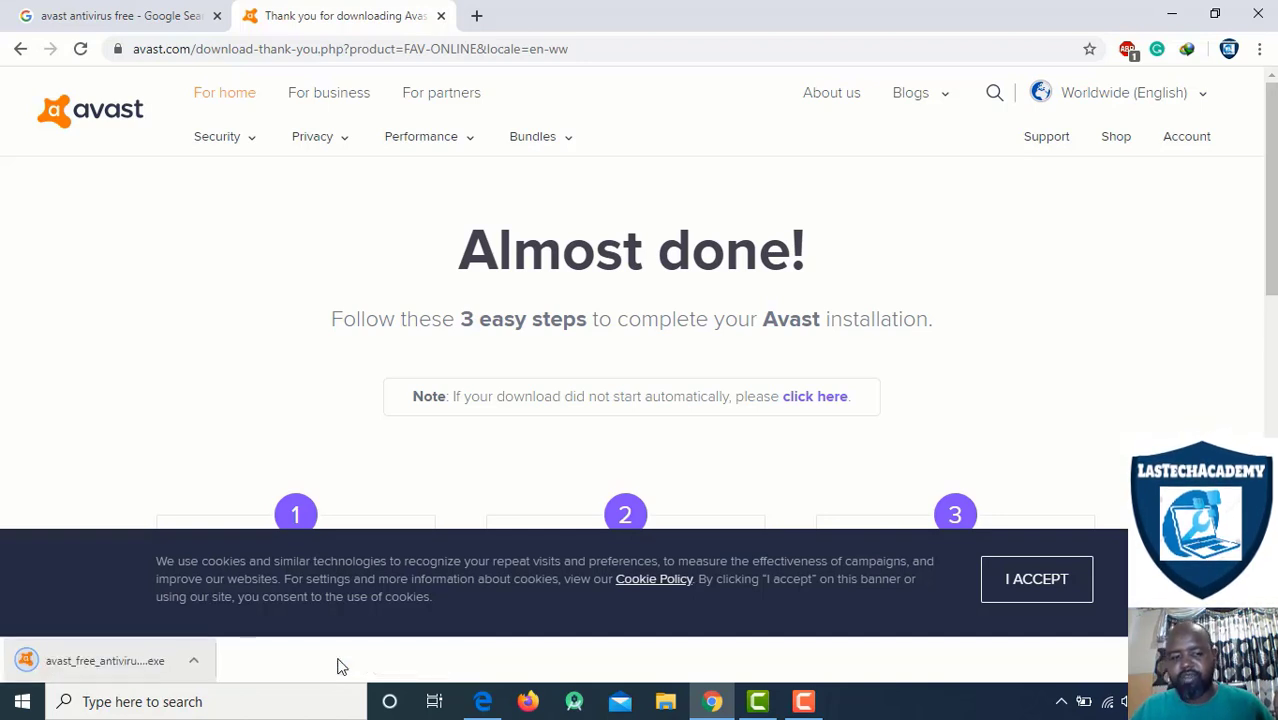
# Run the downloaded Avast installer, then start a Windows search for Avast
pyautogui.click(195, 664)
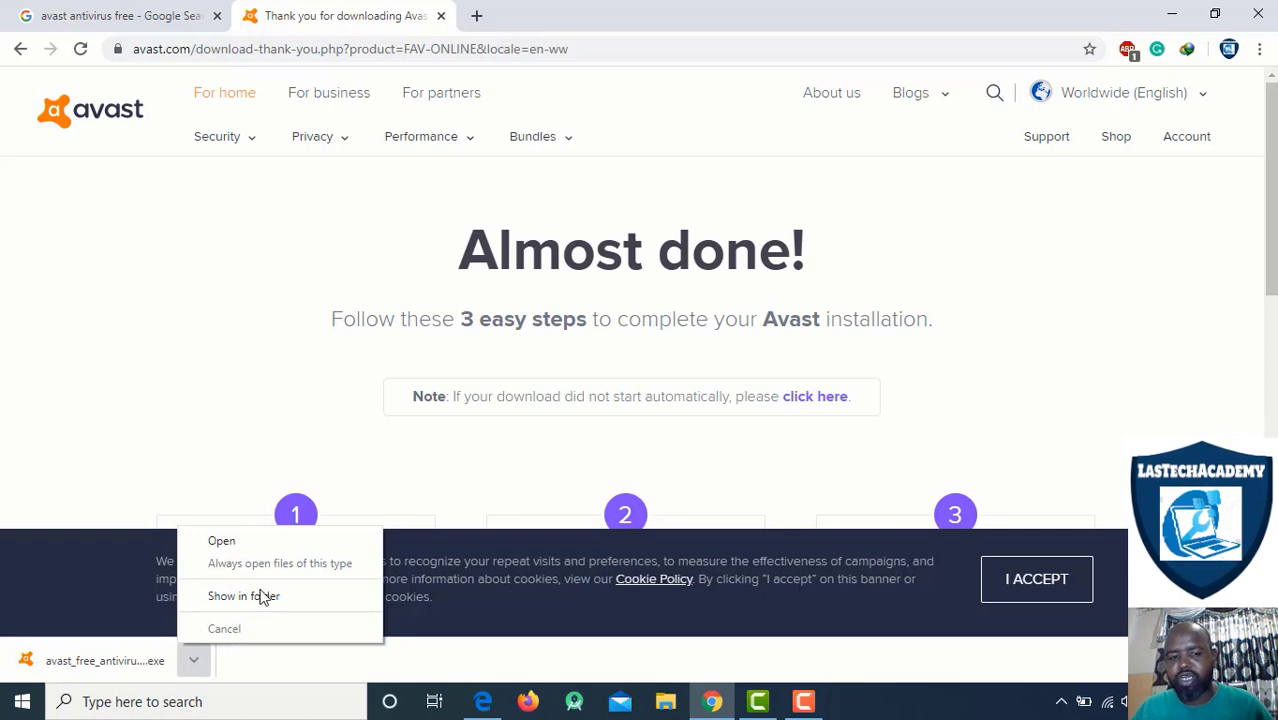
pyautogui.click(176, 401)
pyautogui.click(107, 663)
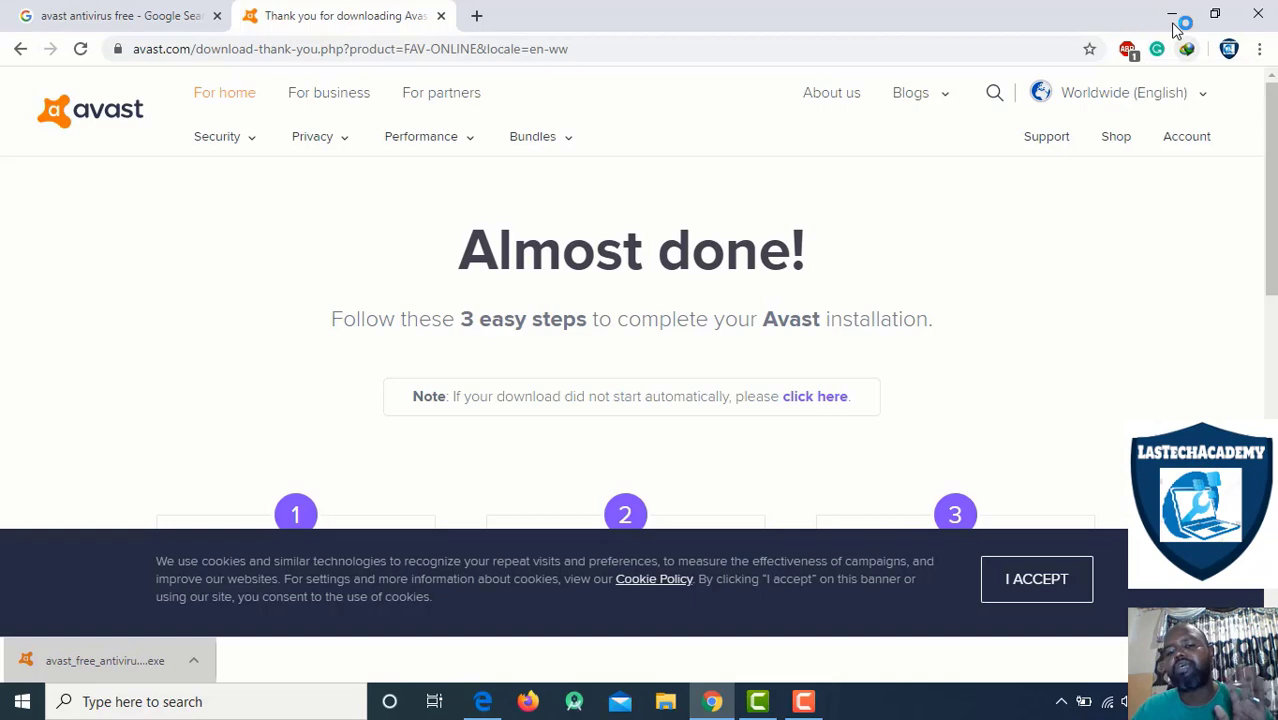
pyautogui.click(133, 709)
# Search Windows for 'avast' to confirm Avast Free Antivirus is listed as an app, then dismiss the results
pyautogui.write('avast')
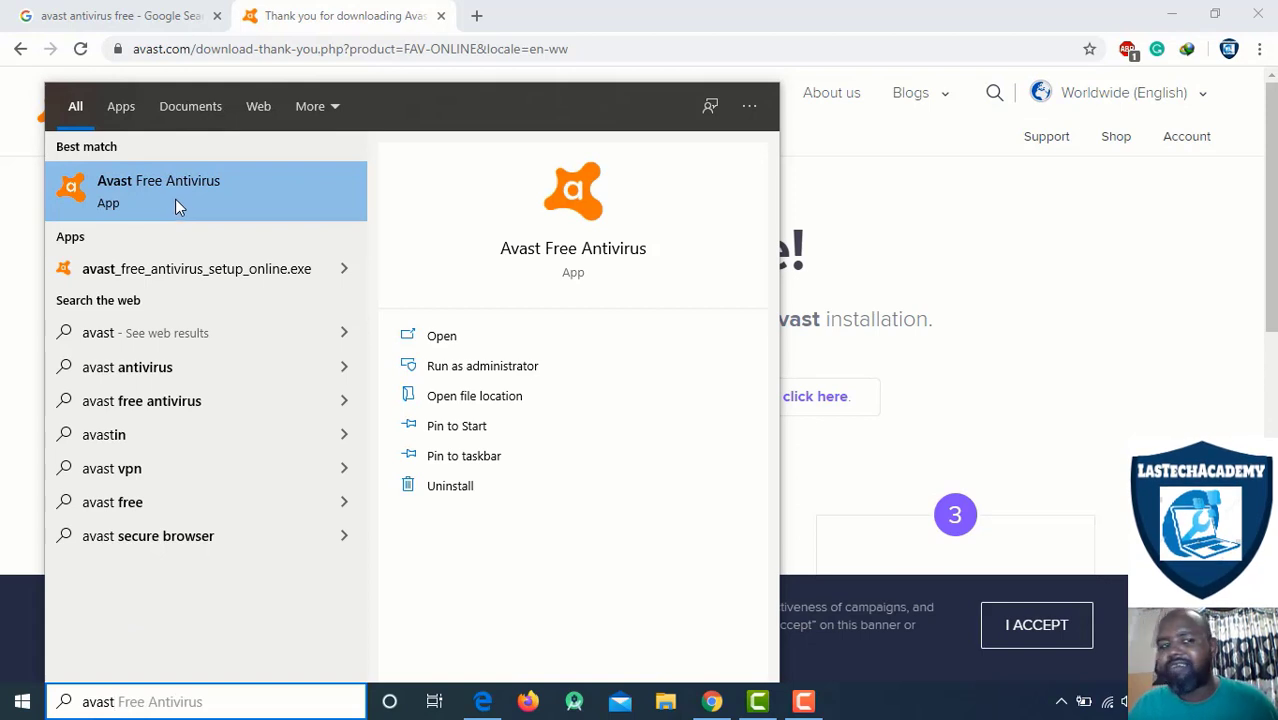
pyautogui.click(740, 12)
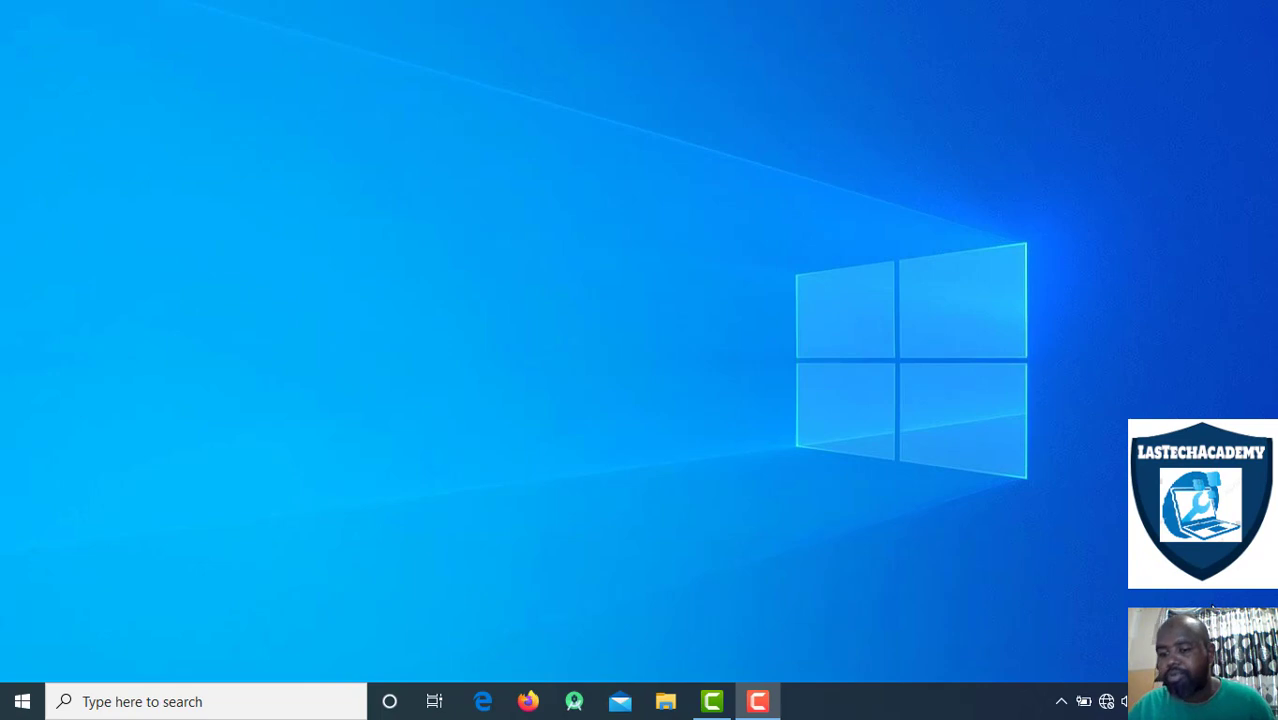
# Connect to the Somtel_20D2 Wi-Fi network from the tray network list
pyautogui.click(1106, 701)
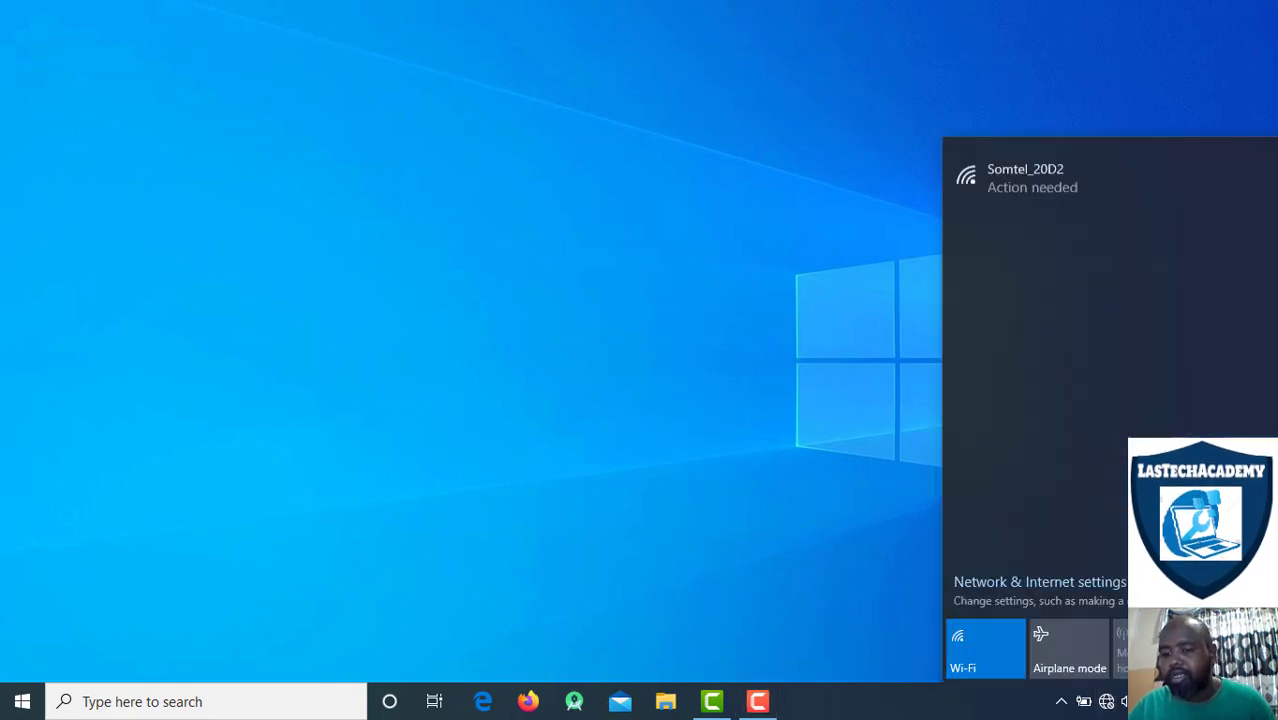
pyautogui.click(1043, 187)
pyautogui.click(1159, 259)
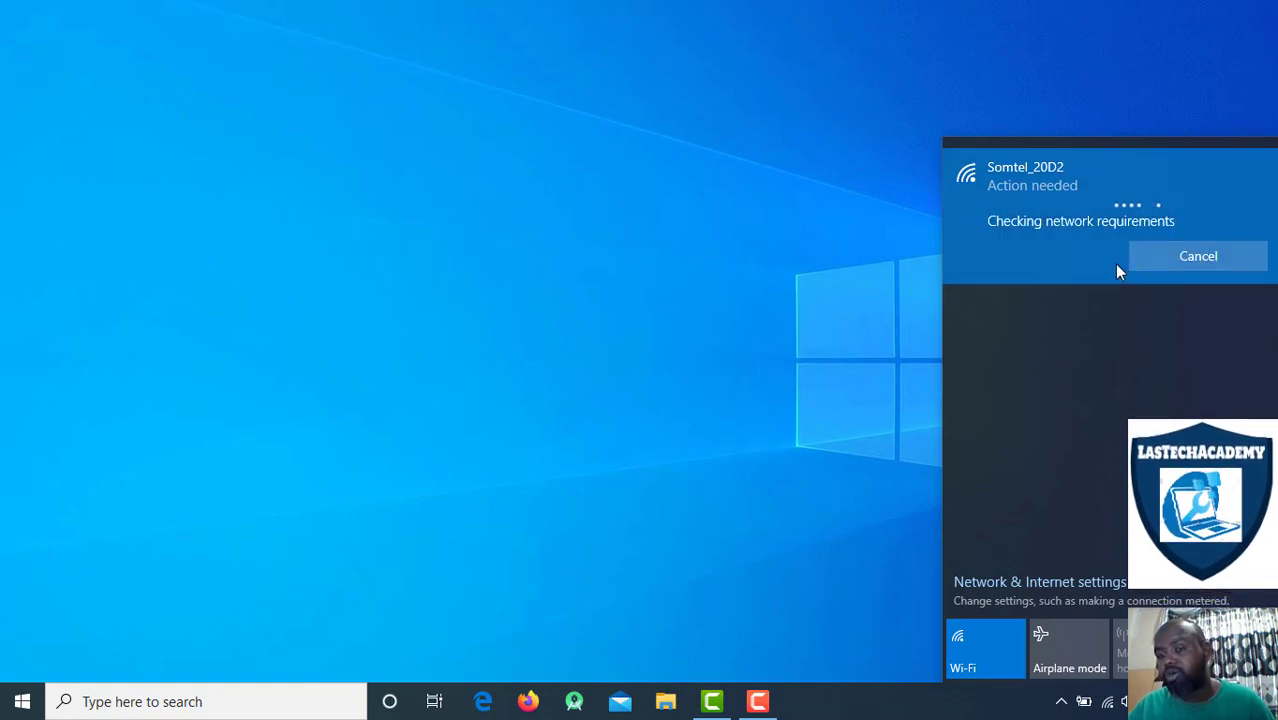
pyautogui.click(782, 260)
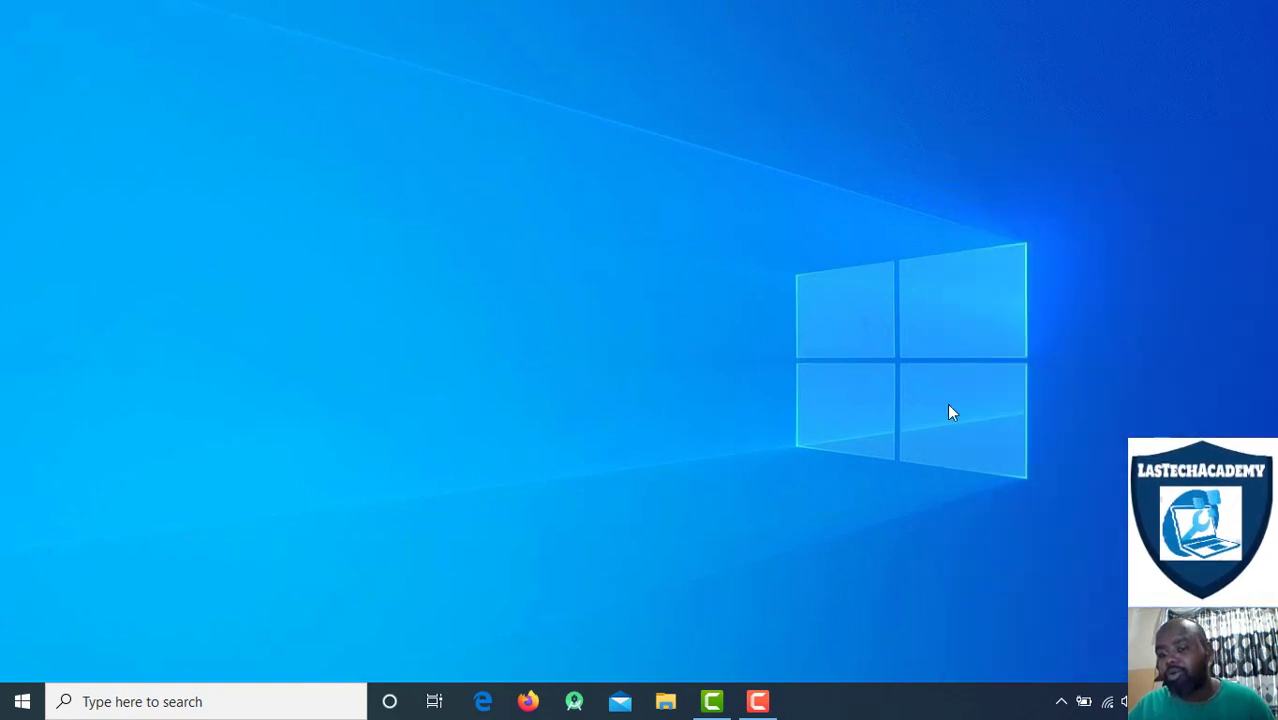
# Turn Airplane mode on and verify that Wi-Fi is now off
pyautogui.click(1107, 701)
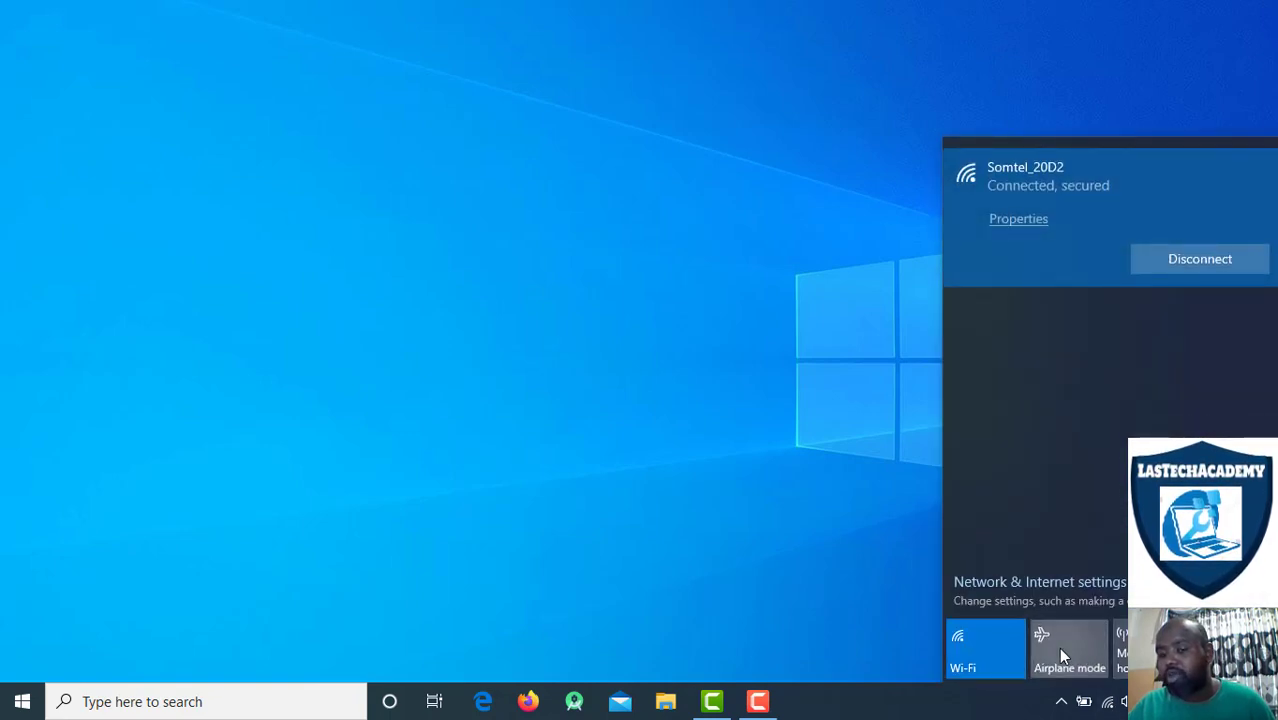
pyautogui.click(1058, 647)
pyautogui.click(869, 538)
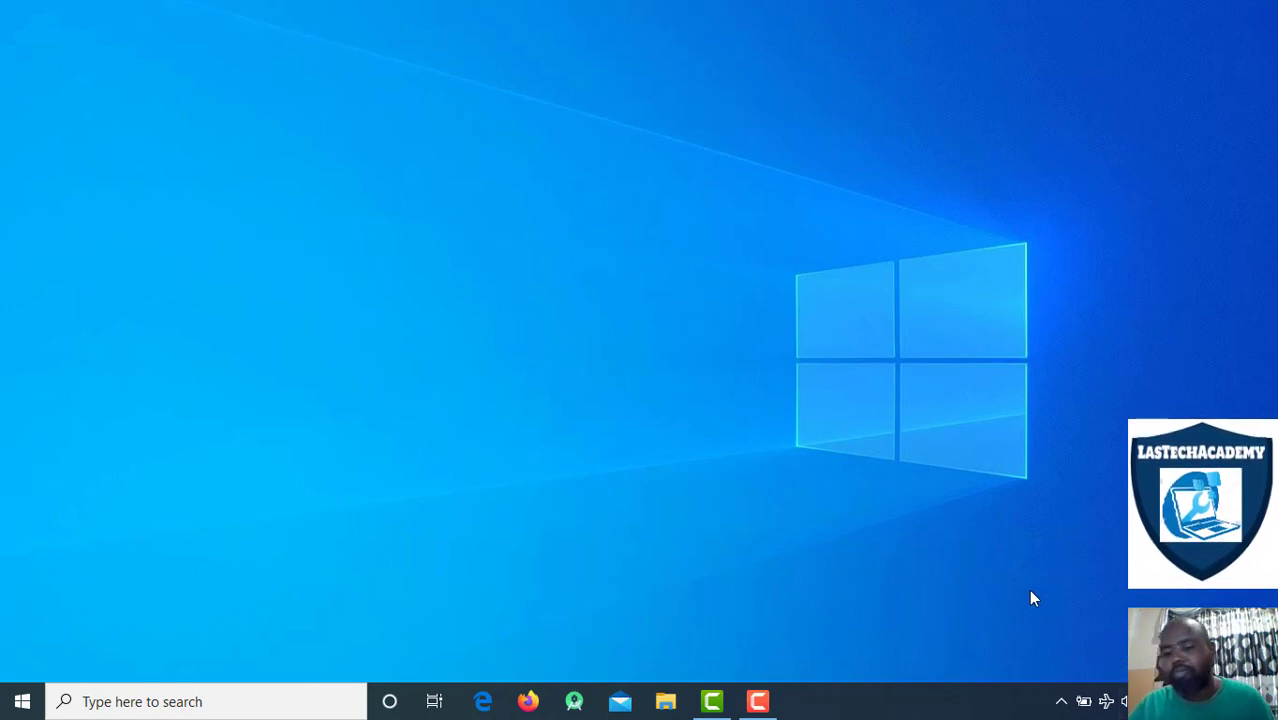
pyautogui.click(1106, 701)
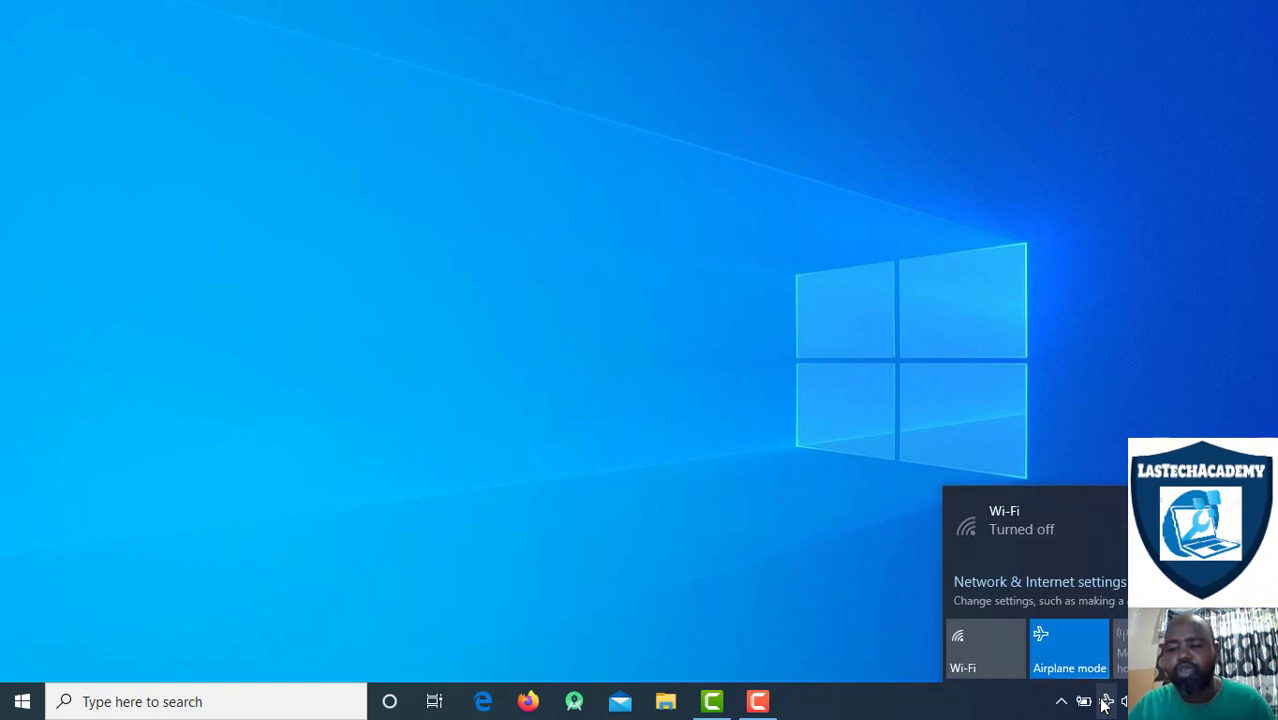
pyautogui.click(758, 490)
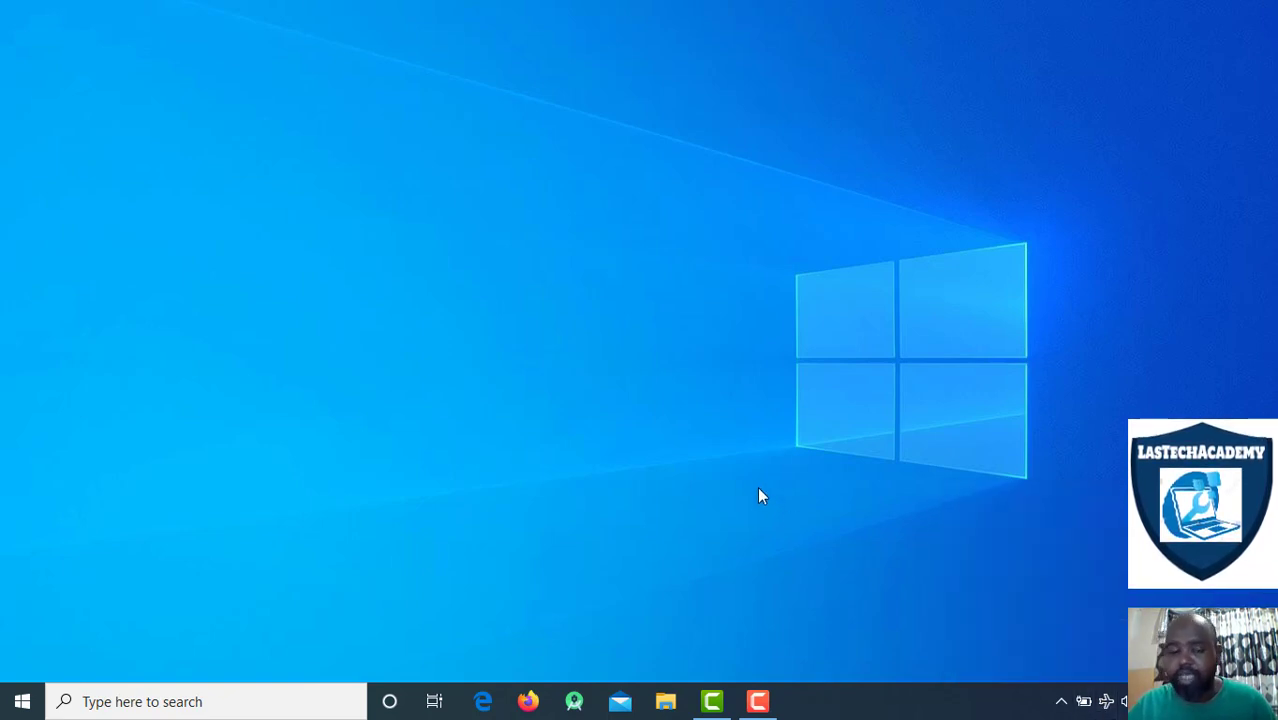
# Launch Disk Cleanup from a Windows search for 'disk cle'
pyautogui.click(219, 702)
pyautogui.write('disk cle')
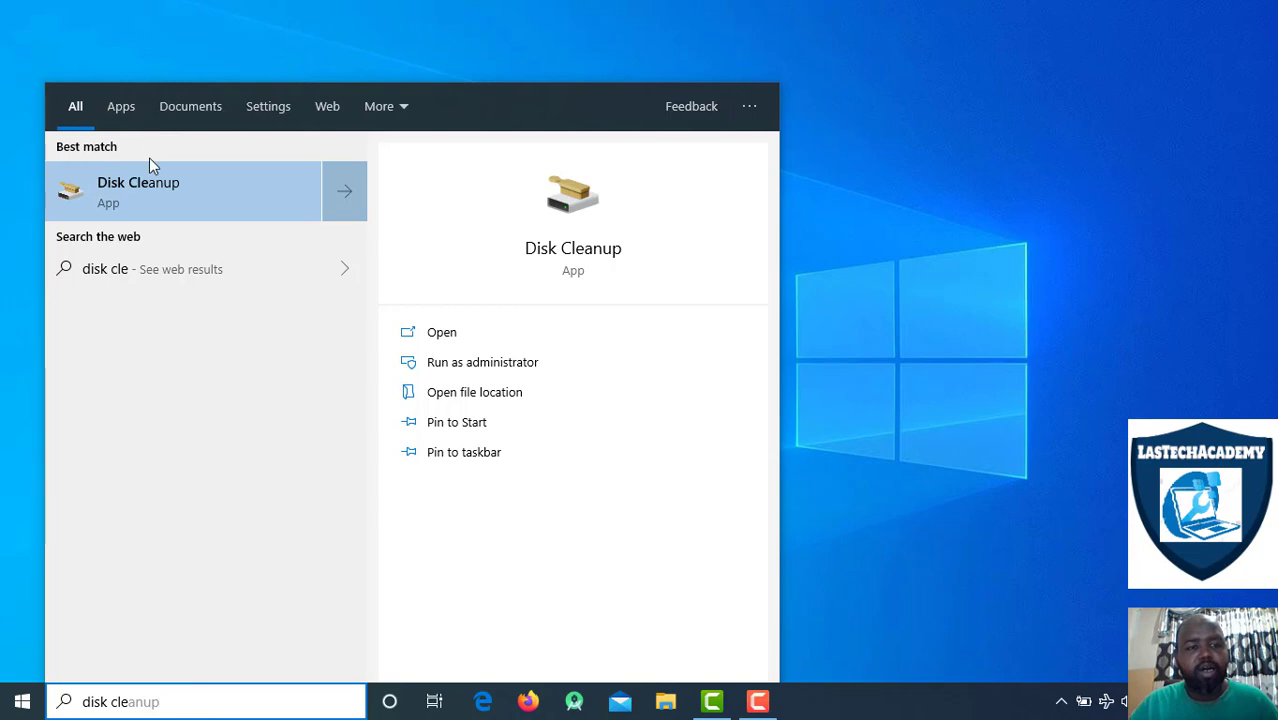
pyautogui.click(148, 200)
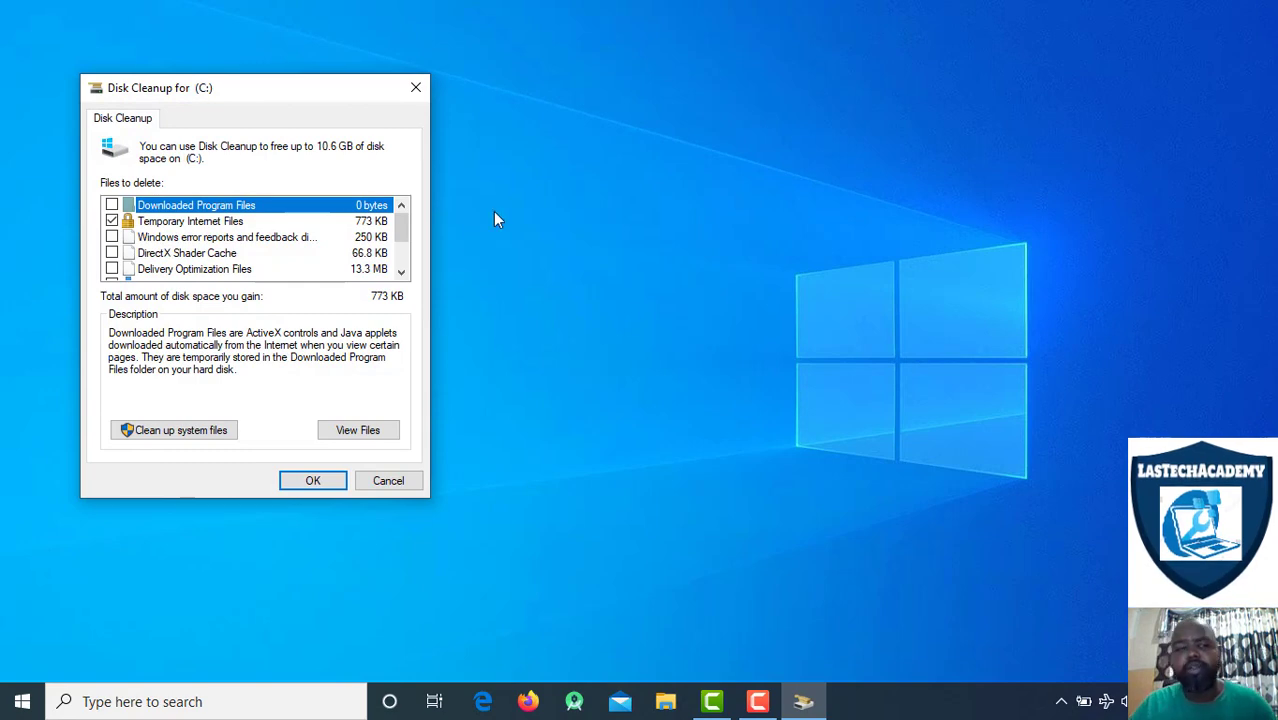
# Review the drive C: file list, leave Windows error reports unchecked, and permanently delete the selected files
pyautogui.moveTo(296, 90); pyautogui.dragTo(616, 97)
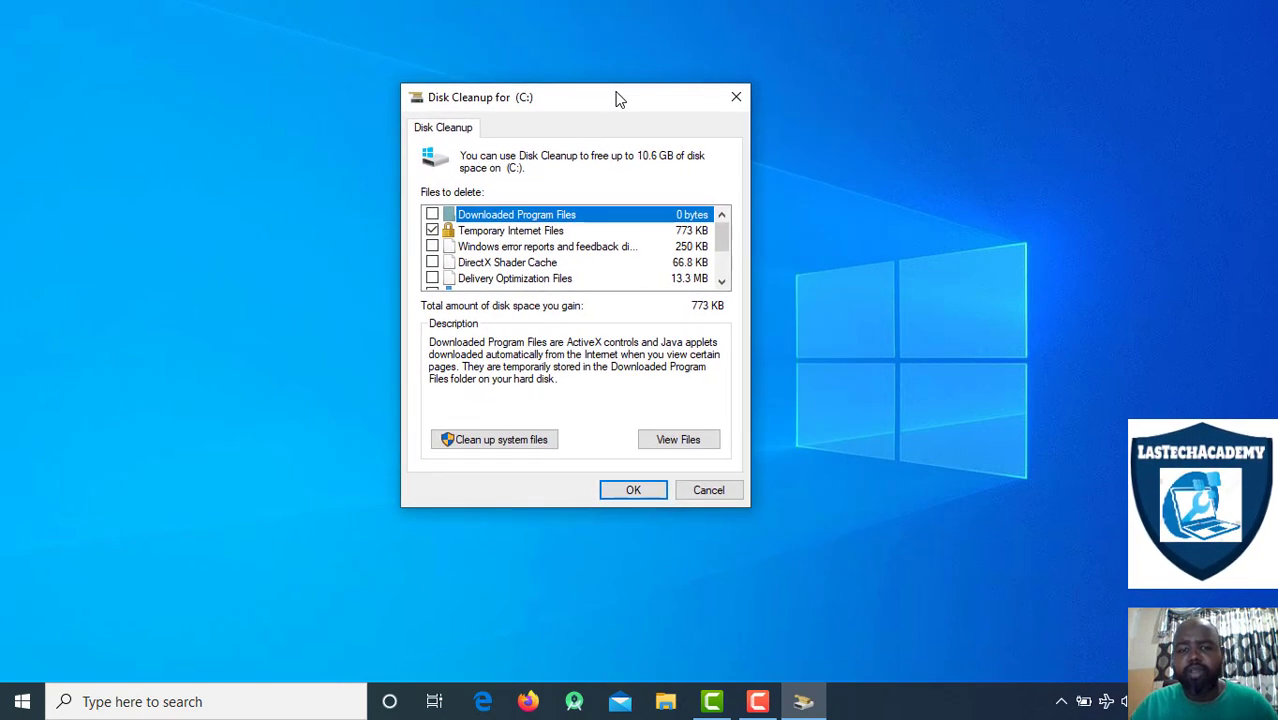
pyautogui.moveTo(722, 232)
pyautogui.mouseDown()
pyautogui.moveTo(722, 270)
pyautogui.moveTo(722, 230)
pyautogui.mouseUp()
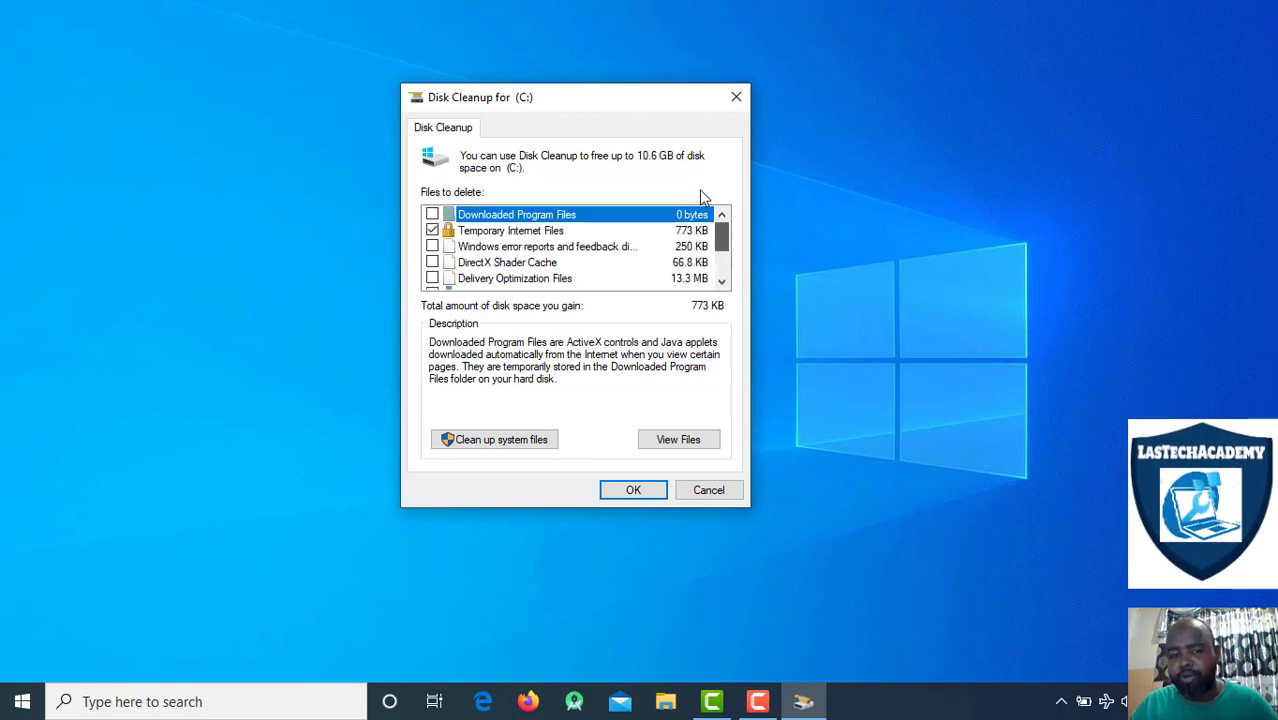
pyautogui.scroll(-2, 703, 275)
pyautogui.scroll(3, 700, 262)
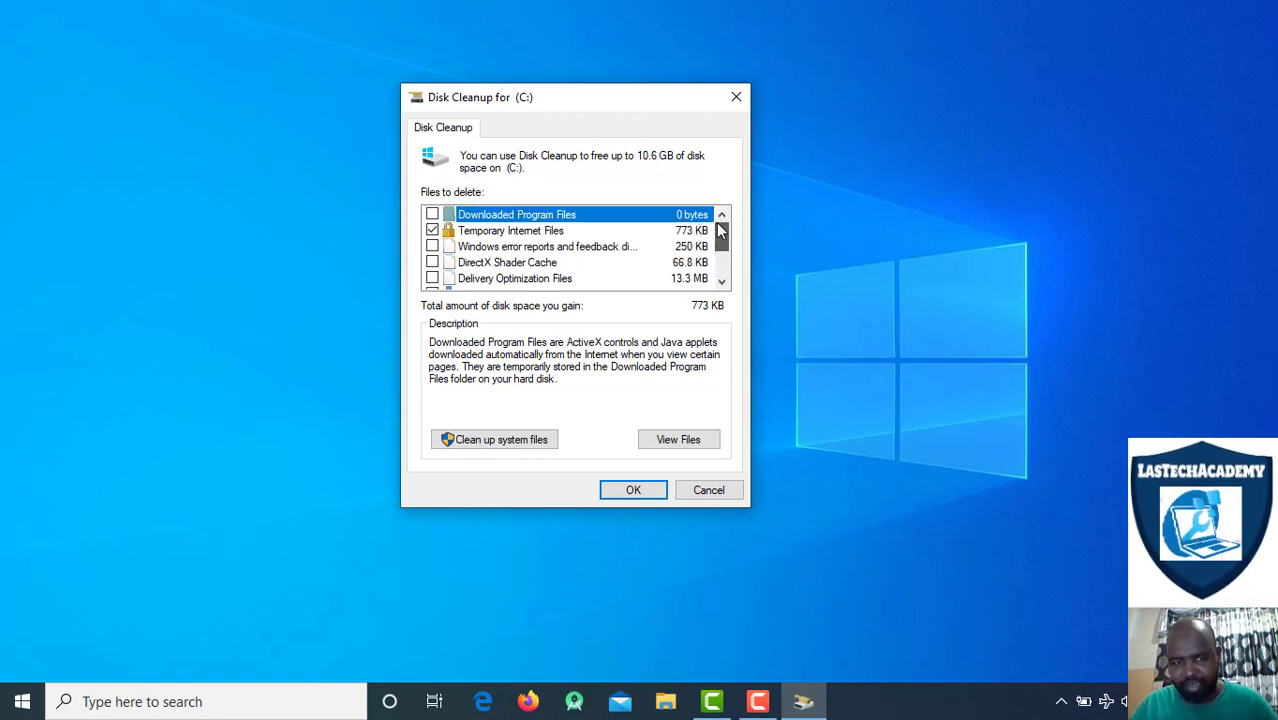
pyautogui.click(432, 247)
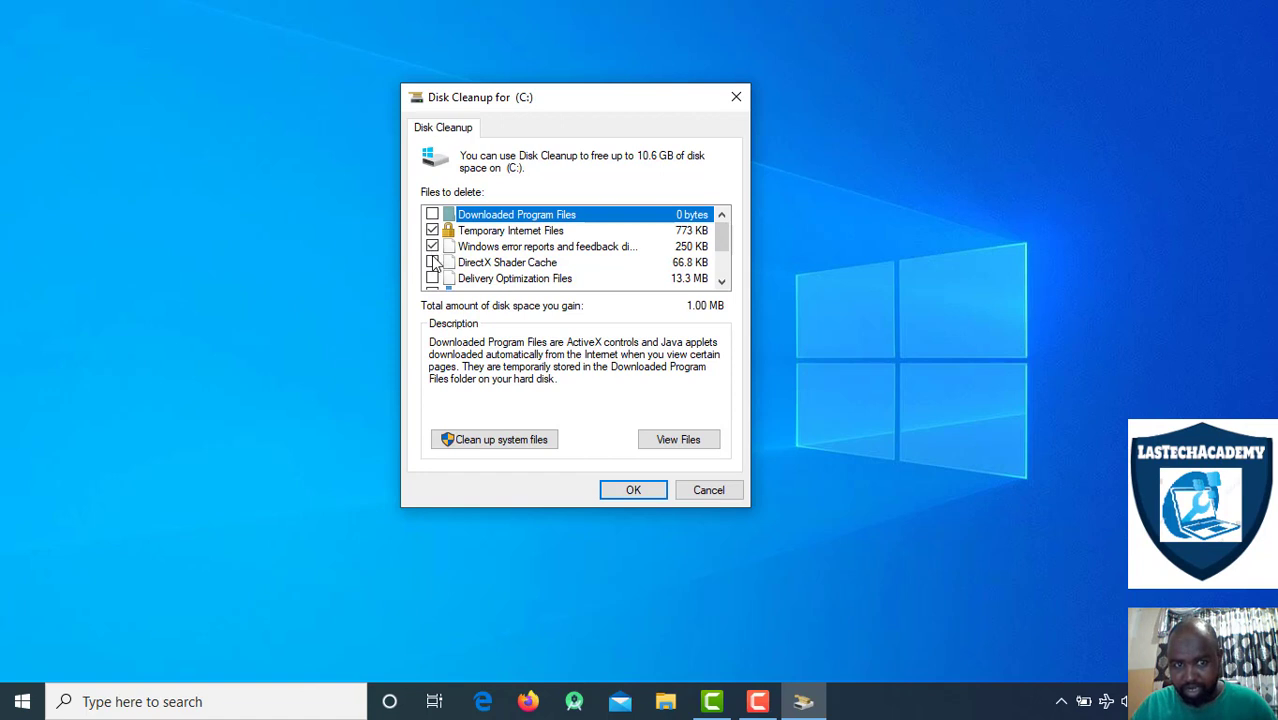
pyautogui.click(432, 249)
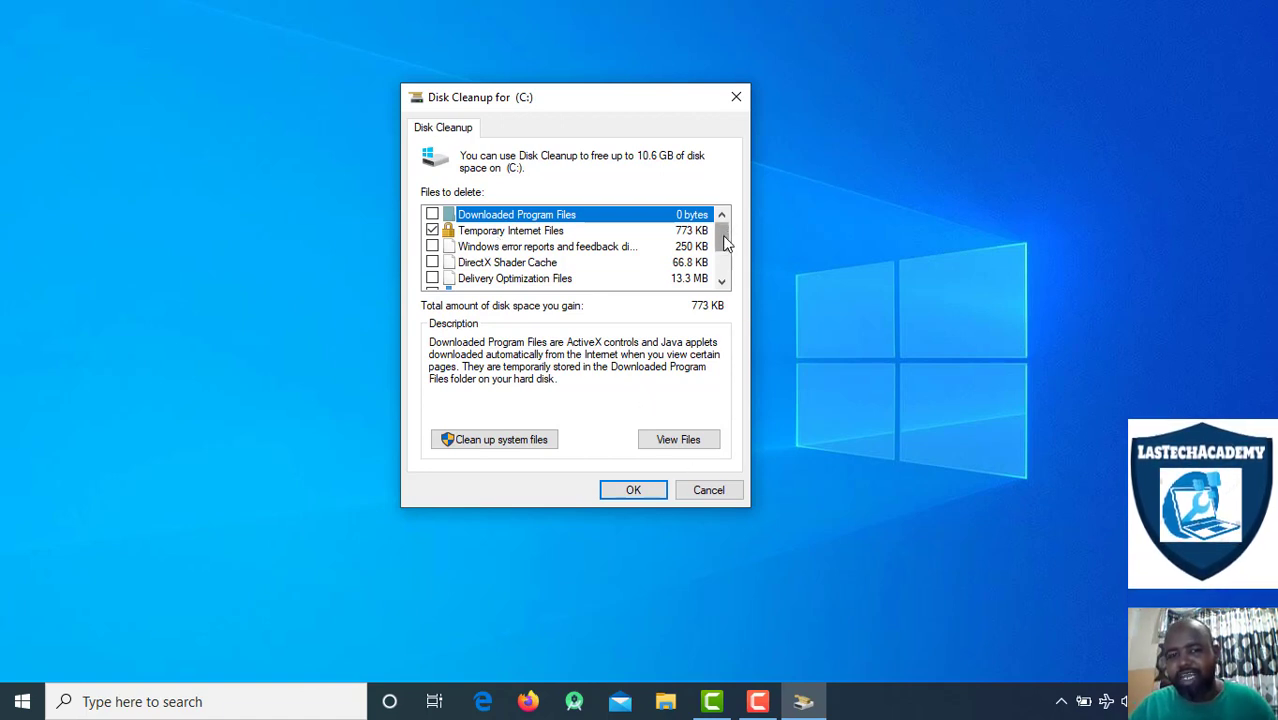
pyautogui.moveTo(725, 236); pyautogui.dragTo(725, 258)
pyautogui.click(622, 491)
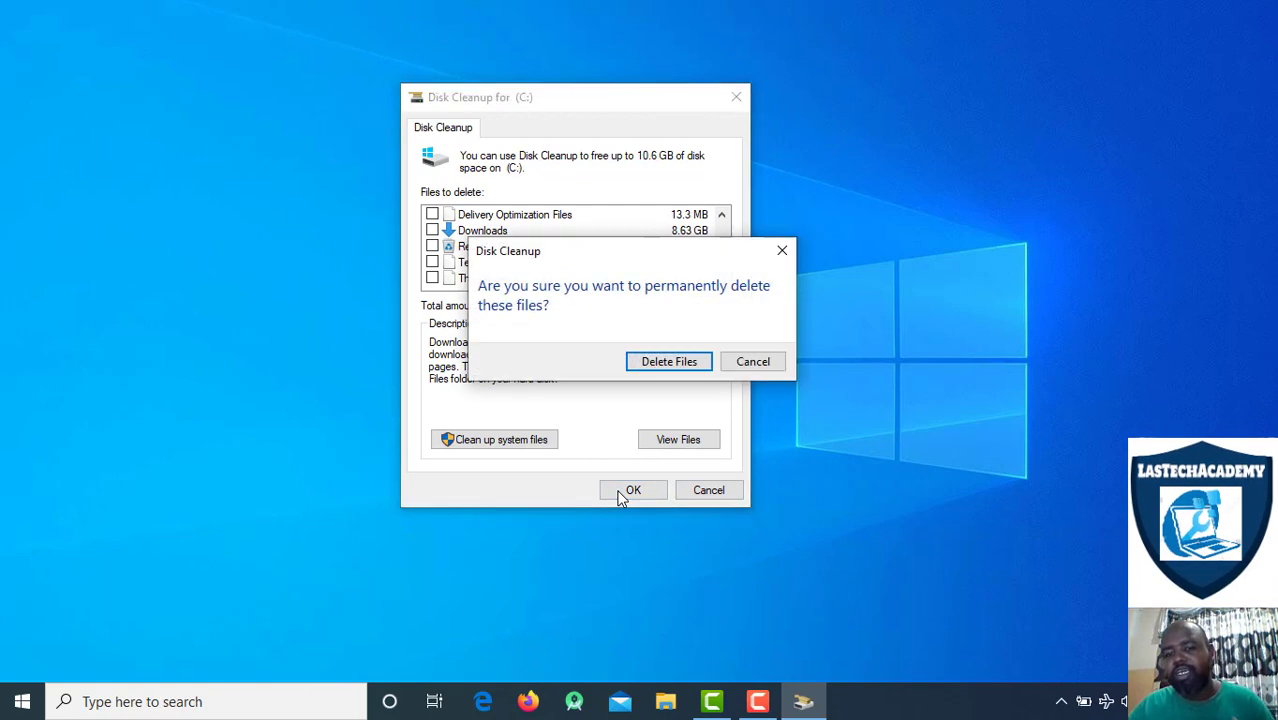
pyautogui.click(684, 362)
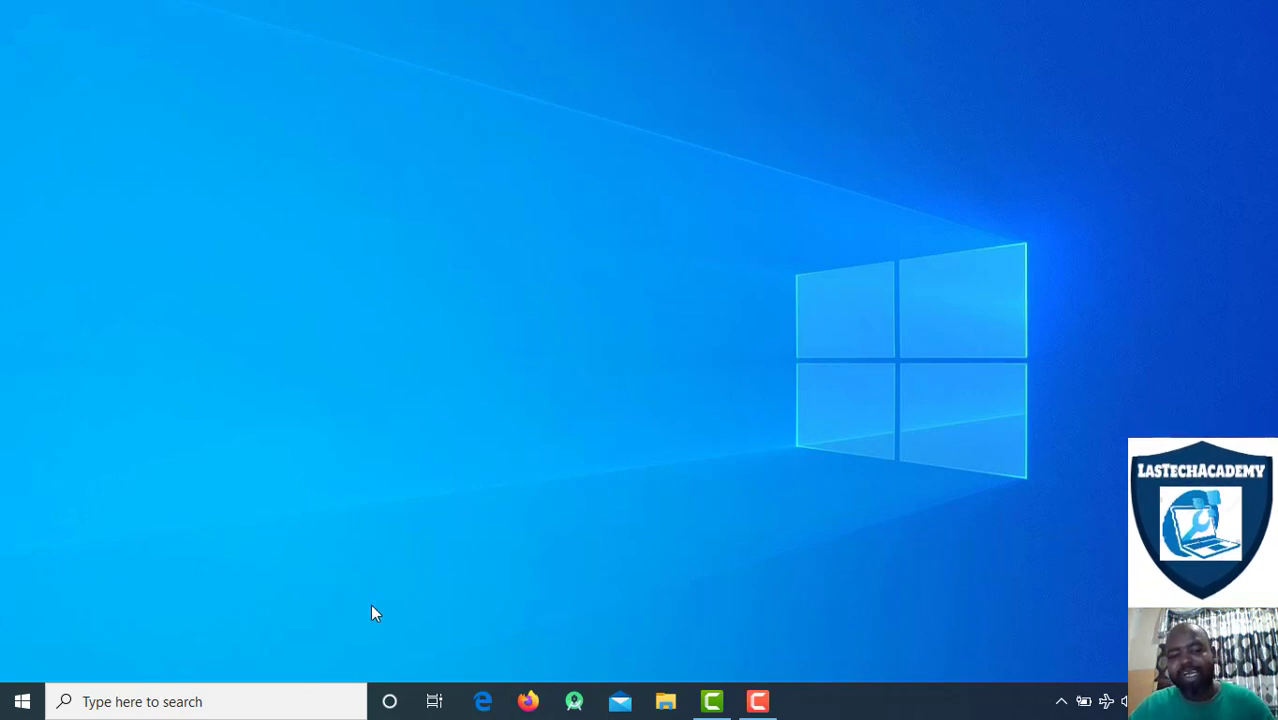
# Search for 'avast', open Avast Free Antivirus and run a Smart Scan
pyautogui.click(232, 713)
pyautogui.write('avat')
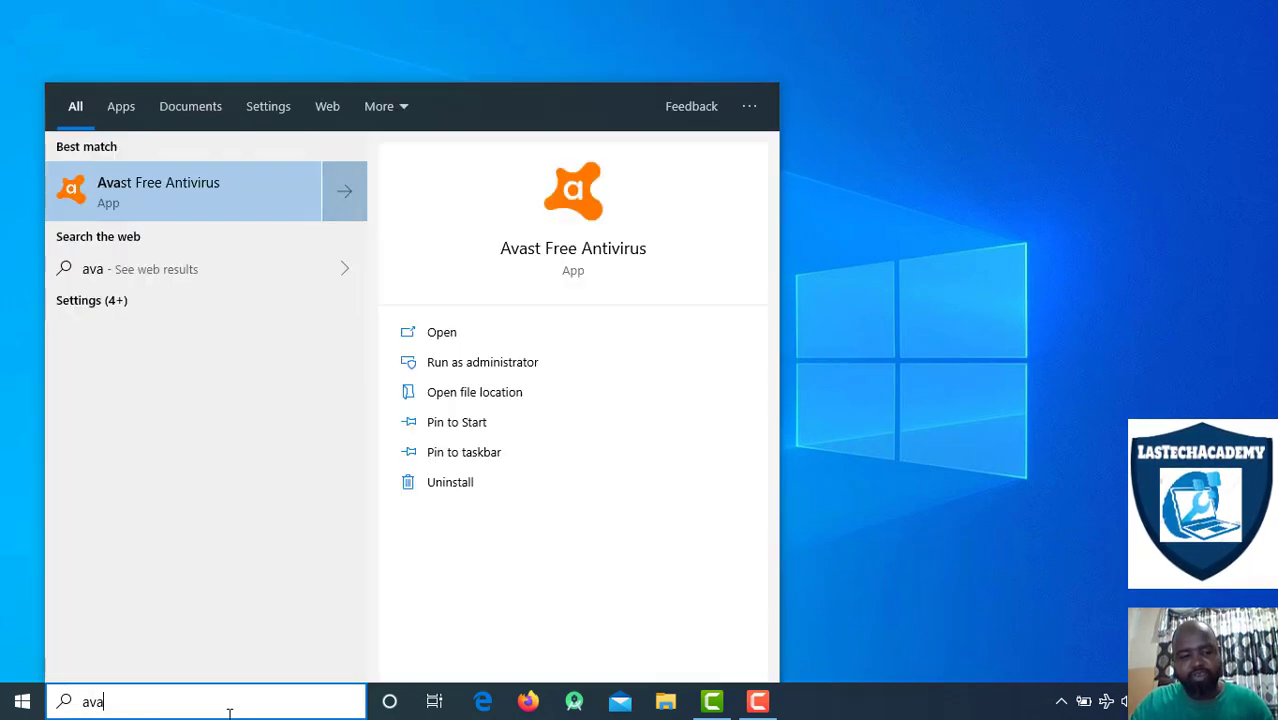
pyautogui.press('BackSpace')
pyautogui.write('st')
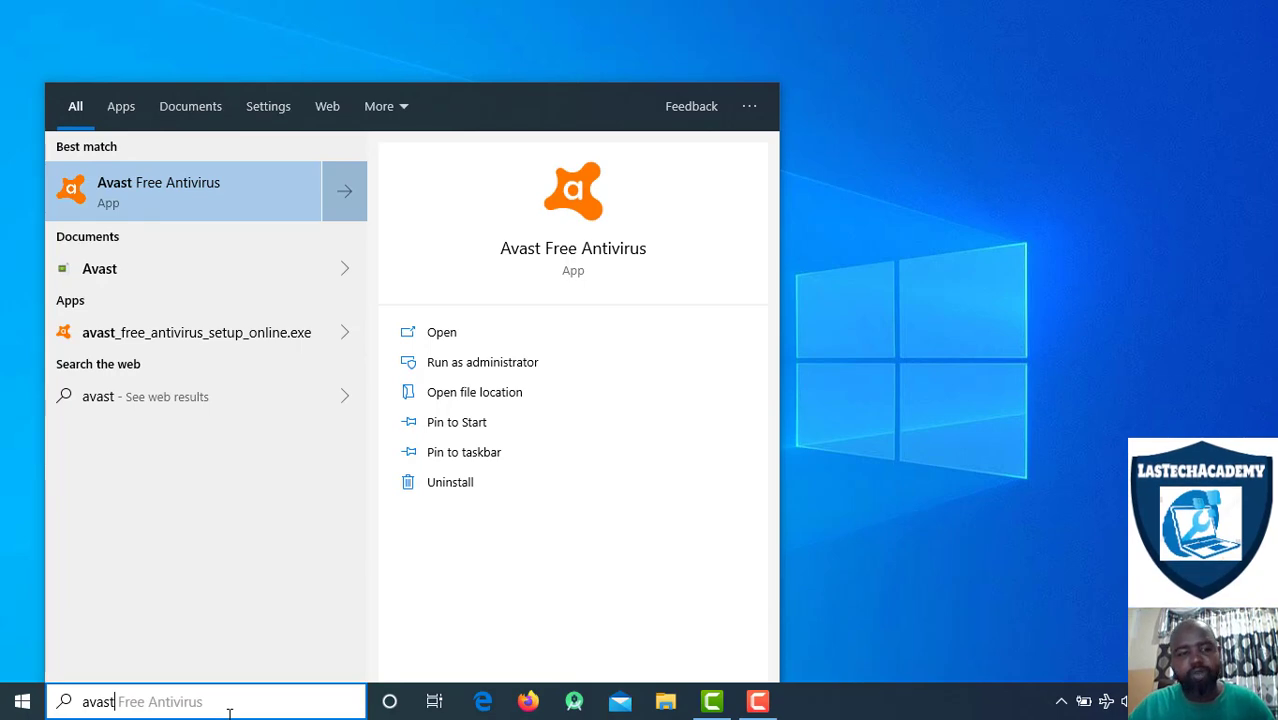
pyautogui.press('Escape')
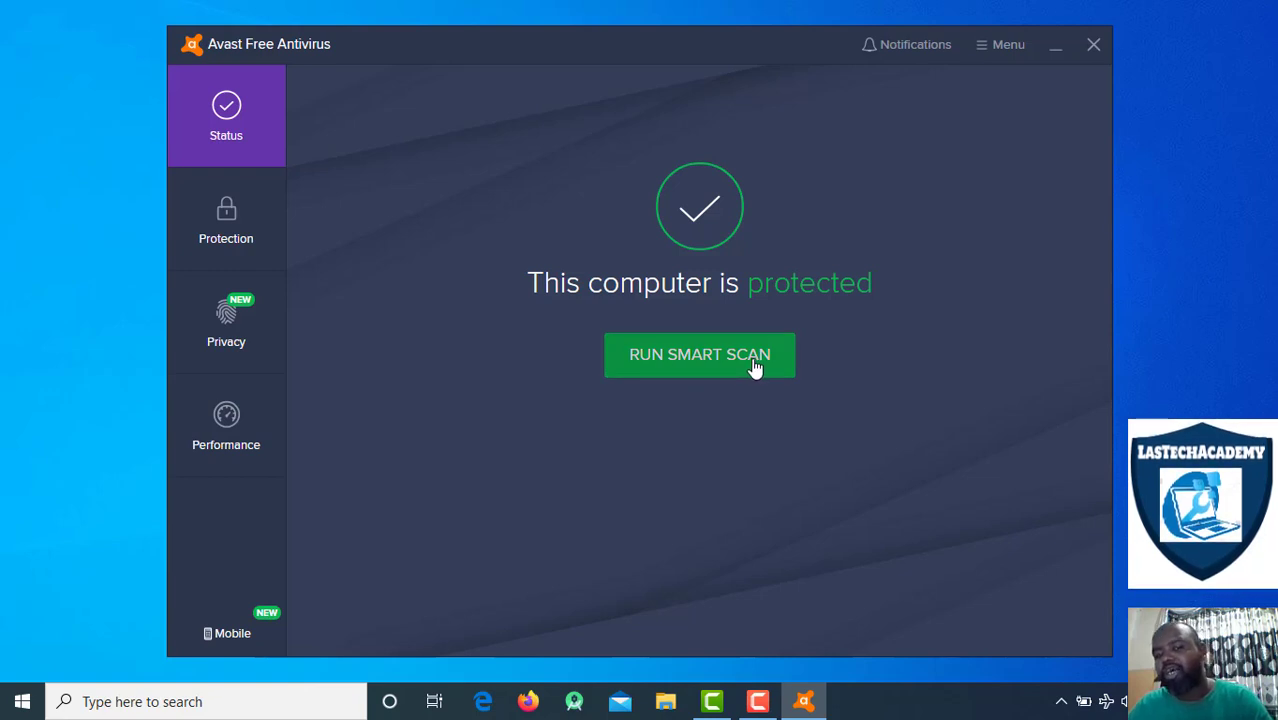
pyautogui.click(709, 366)
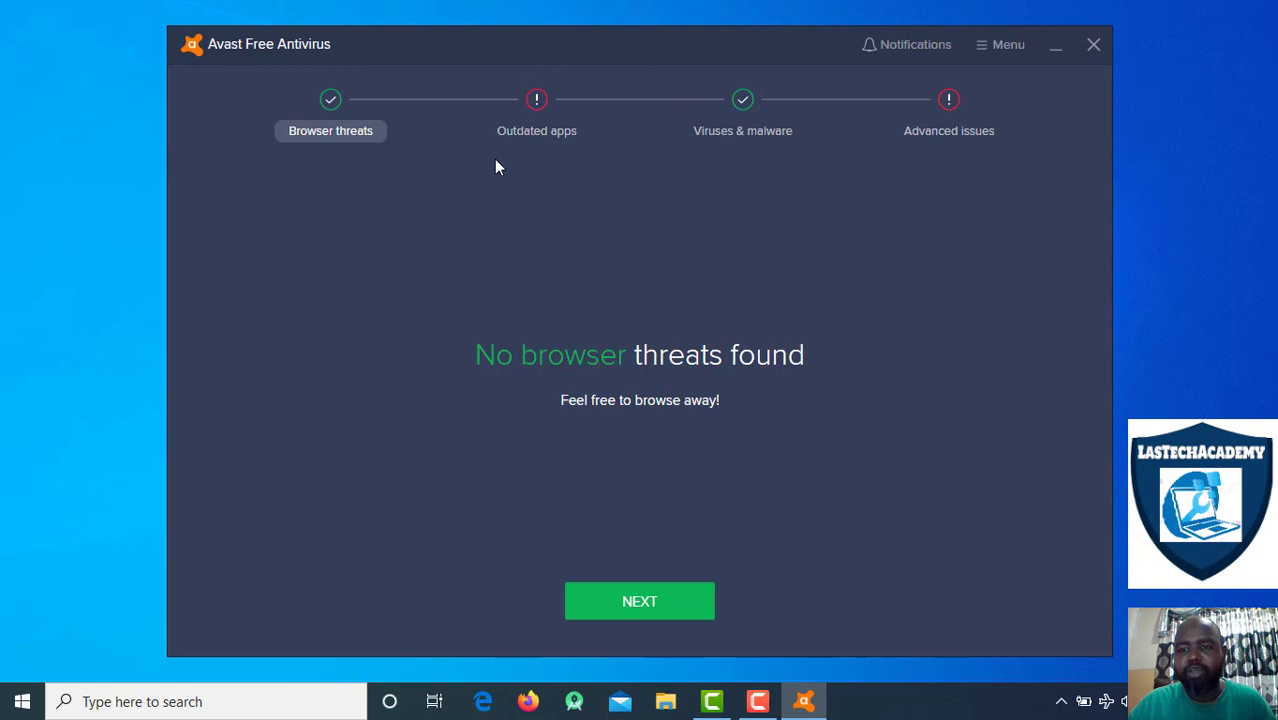
# Advance to the Outdated apps results listing Firefox, VLC and WinRAR, then open Windows search
pyautogui.click(656, 596)
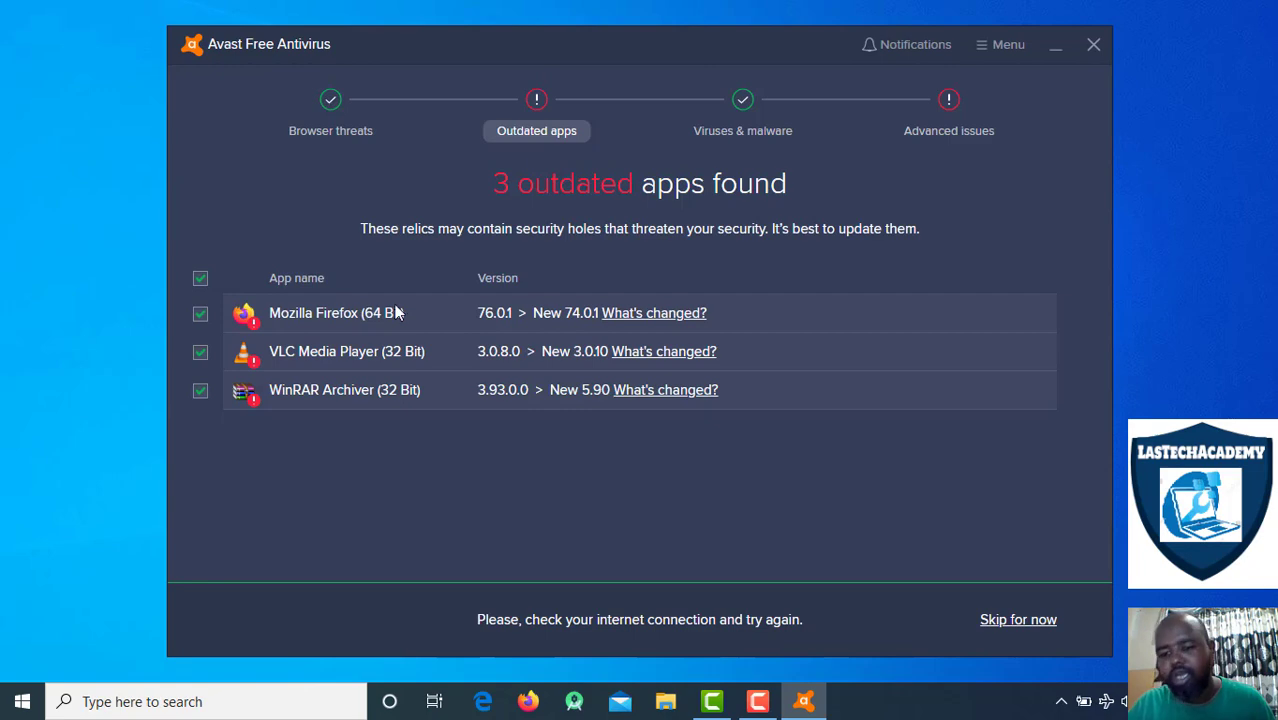
pyautogui.click(1062, 702)
pyautogui.click(1062, 702)
pyautogui.click(193, 713)
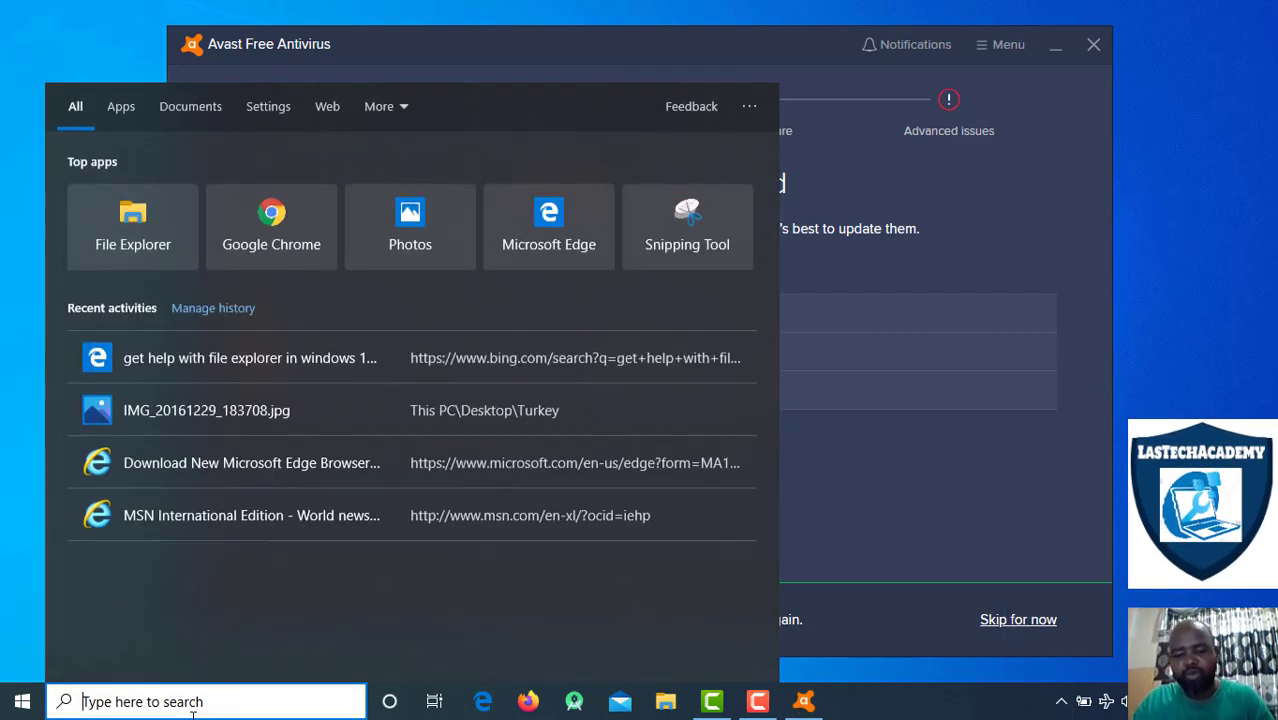
# Search 'windows update', run Check for updates (fails with no Internet), and close Settings
pyautogui.write('windows update')
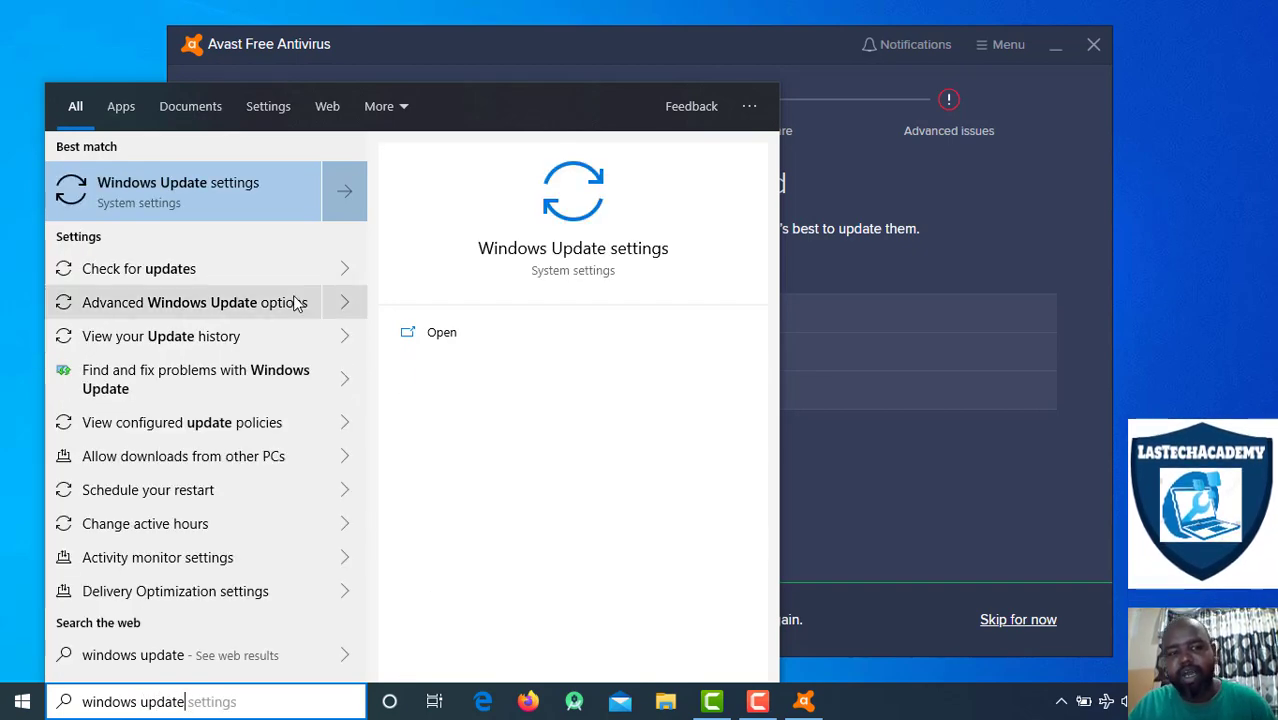
pyautogui.click(203, 192)
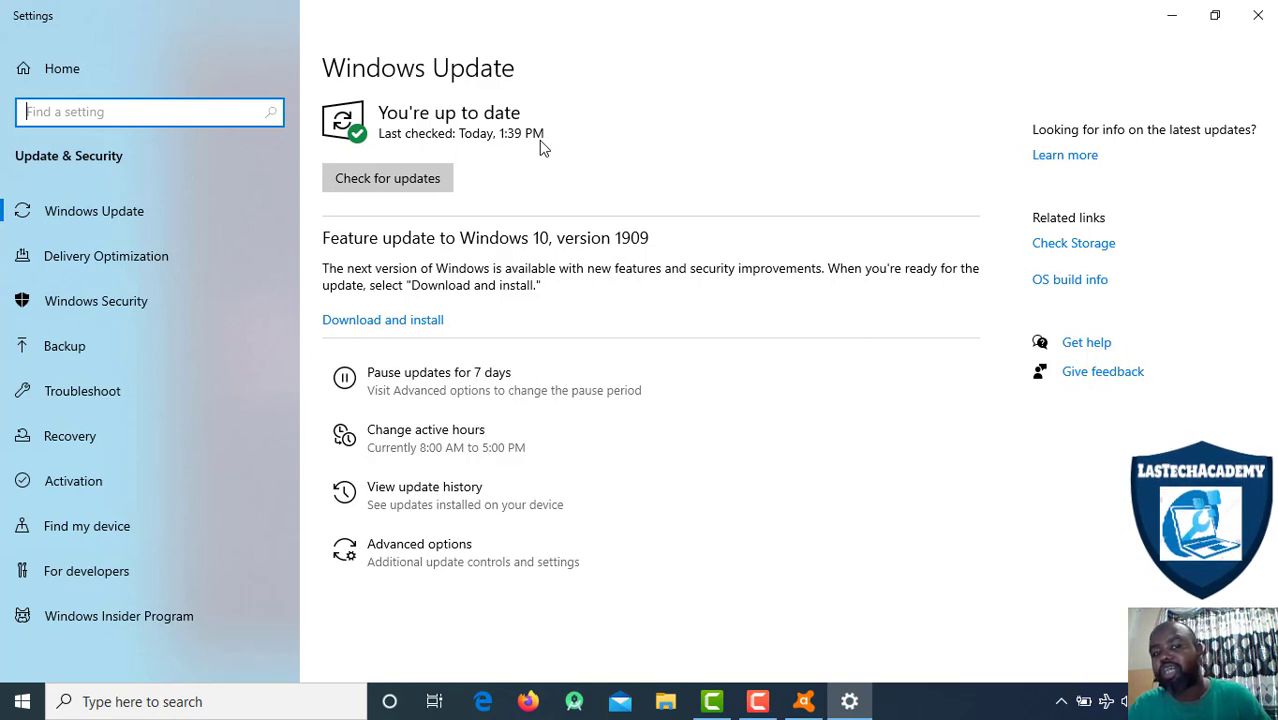
pyautogui.click(368, 177)
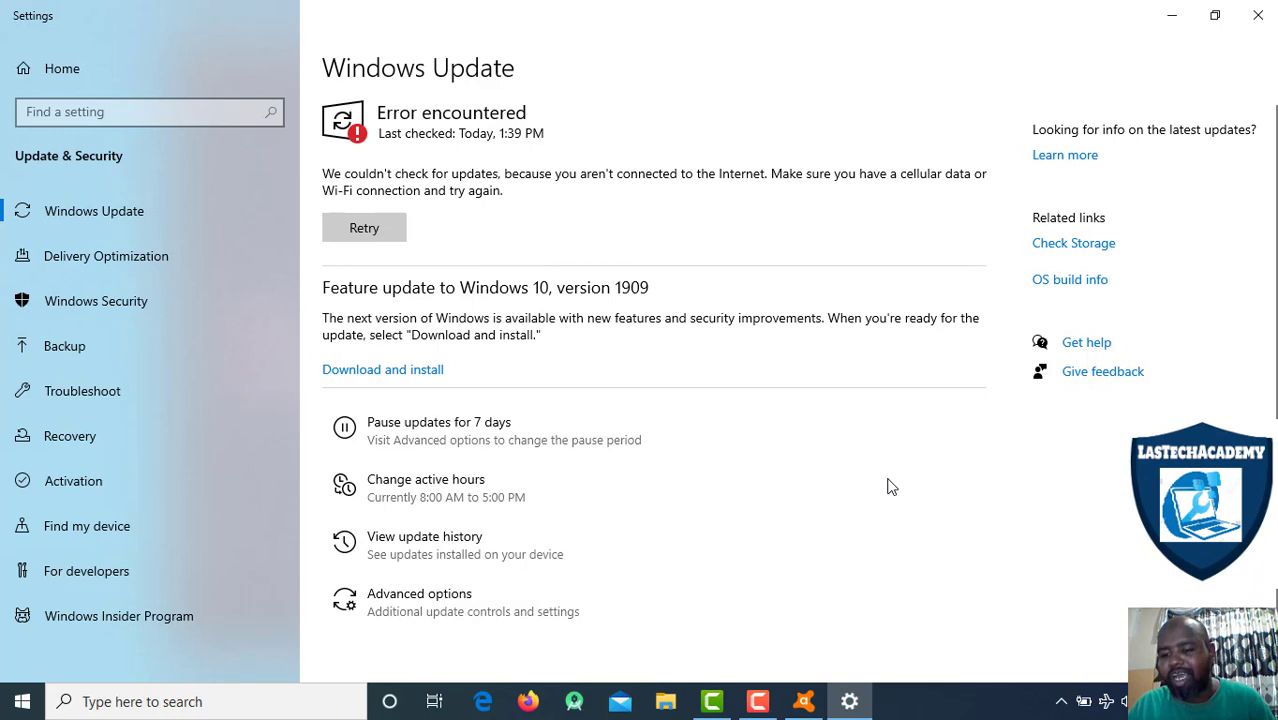
pyautogui.click(1110, 701)
pyautogui.click(1117, 700)
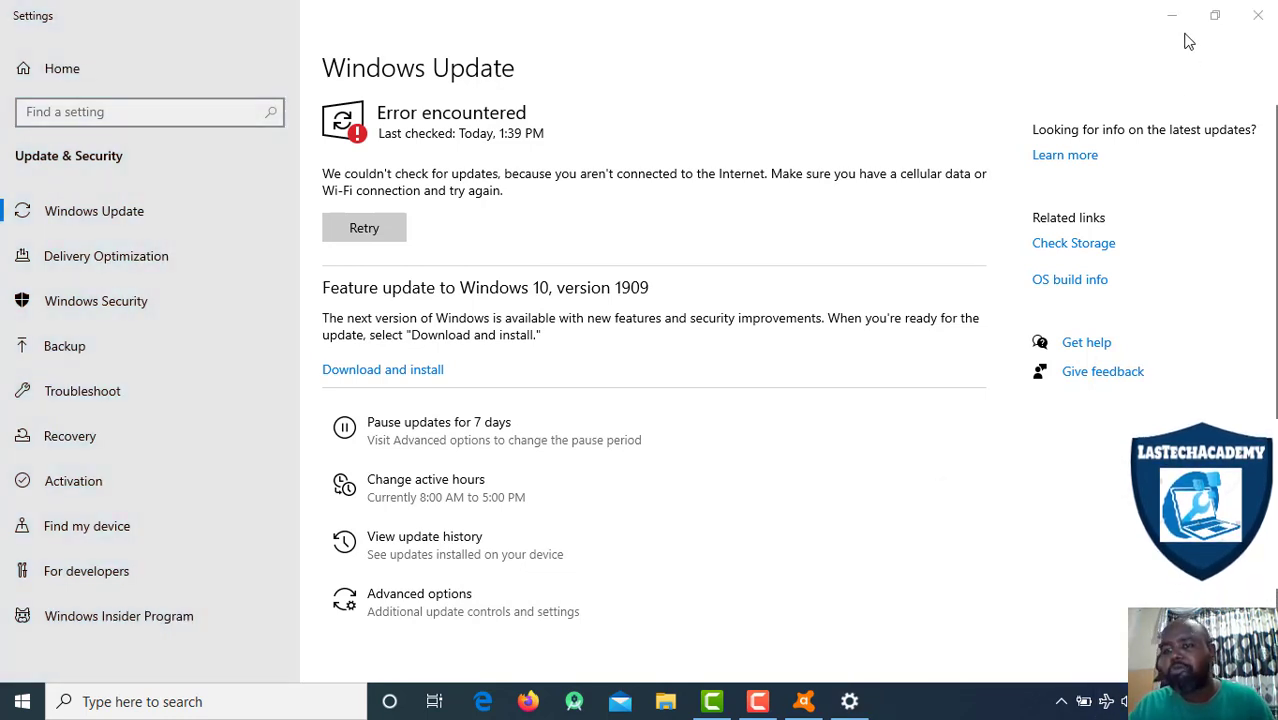
pyautogui.click(1255, 32)
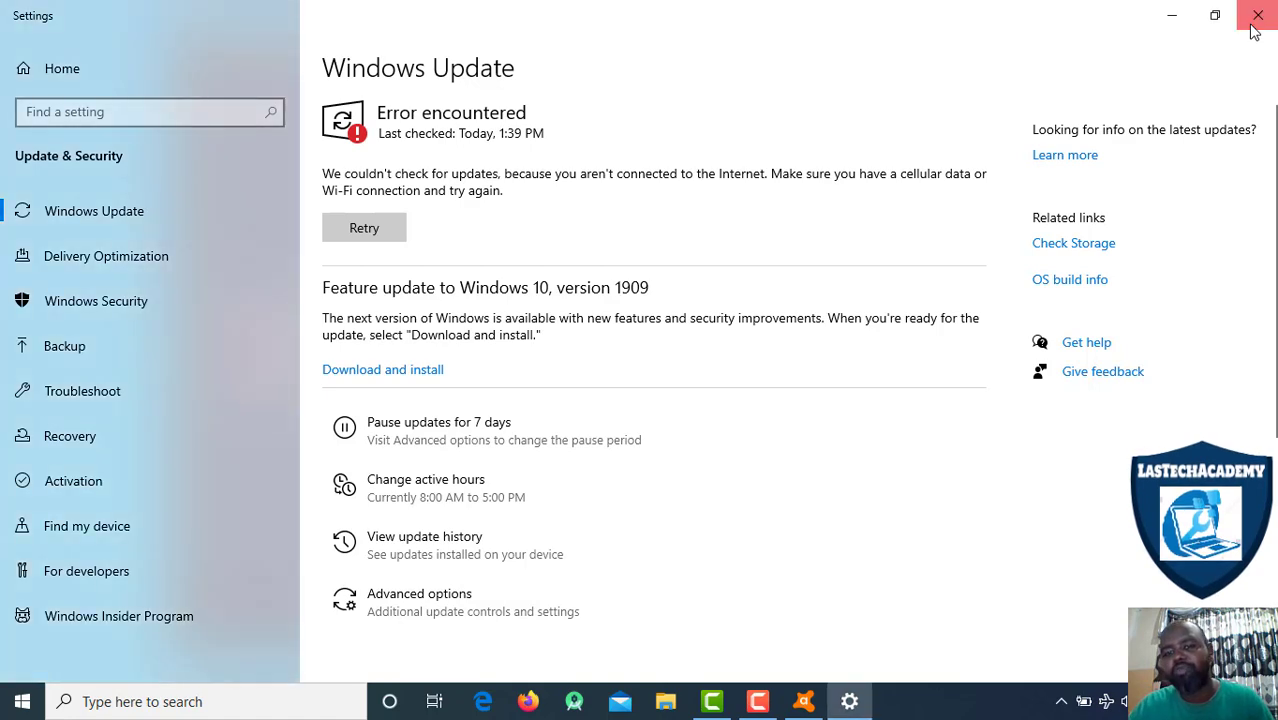
pyautogui.click(1255, 32)
# Launch VLC media player from a Windows search for 'vlc'
pyautogui.click(107, 702)
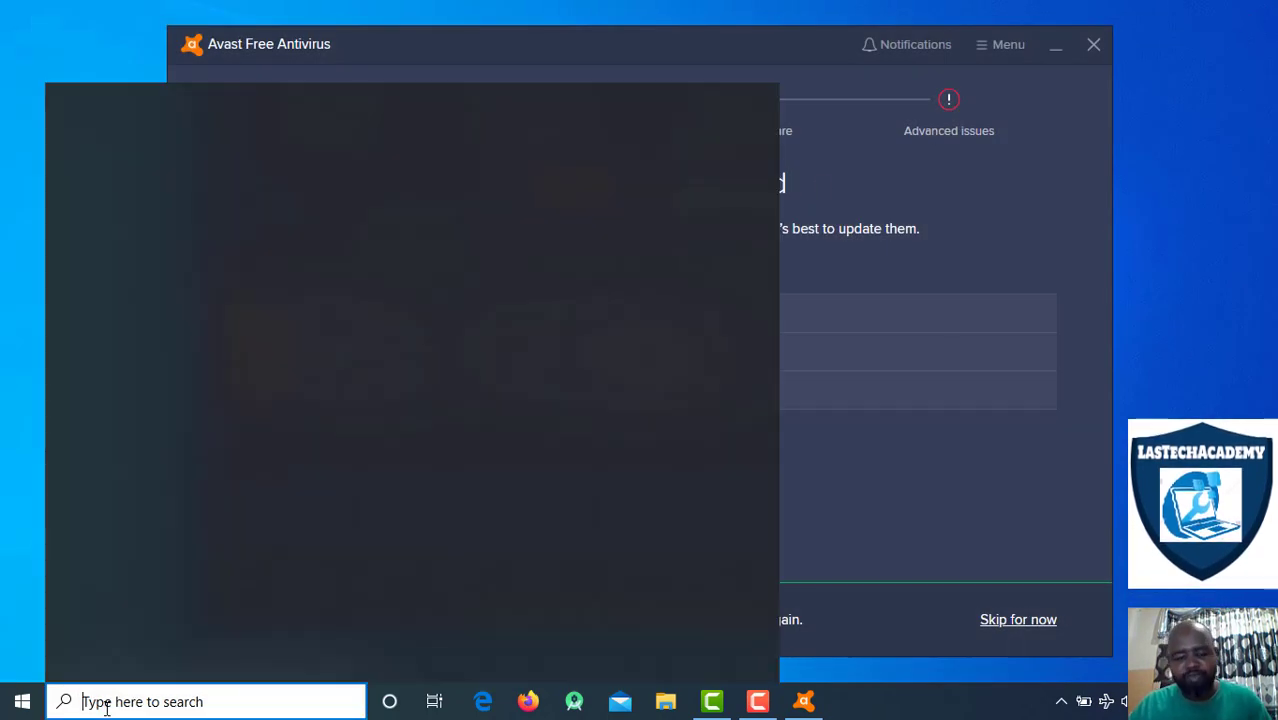
pyautogui.write('vlc')
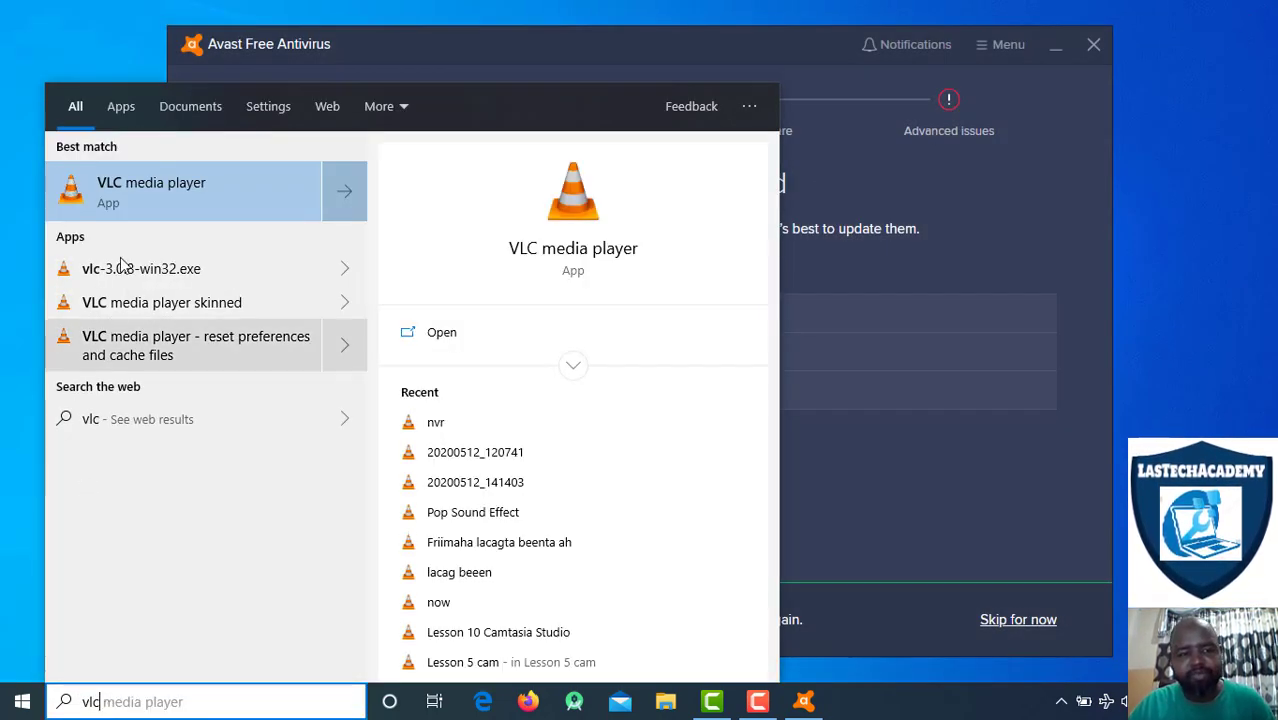
pyautogui.click(152, 189)
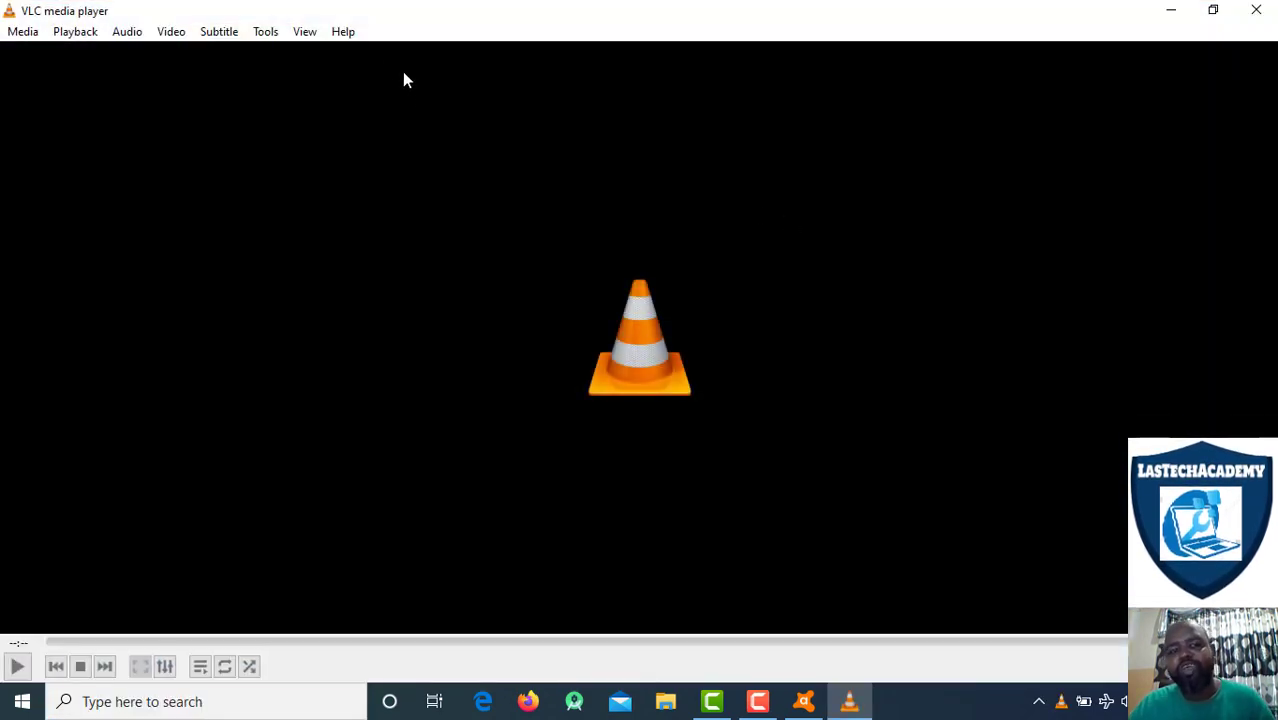
# Run VLC's Help > Check for Updates, close the error, then search Windows for 'user s'
pyautogui.click(349, 38)
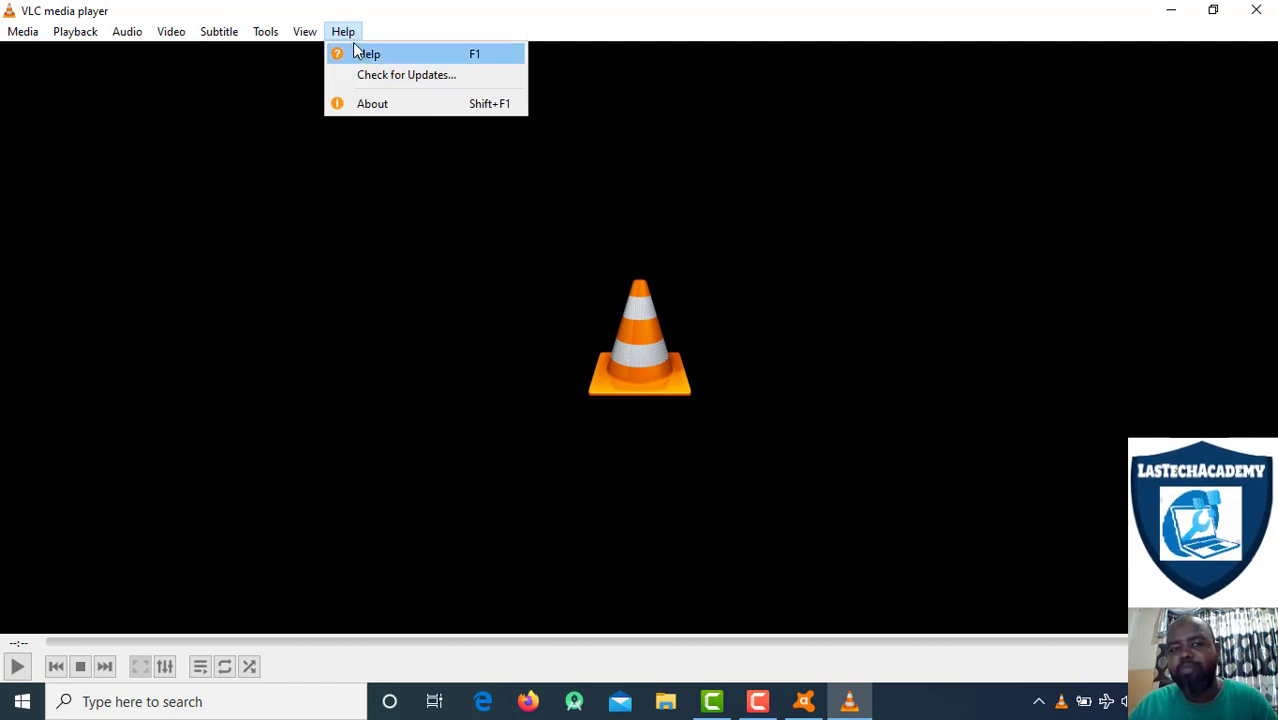
pyautogui.click(347, 33)
pyautogui.click(350, 34)
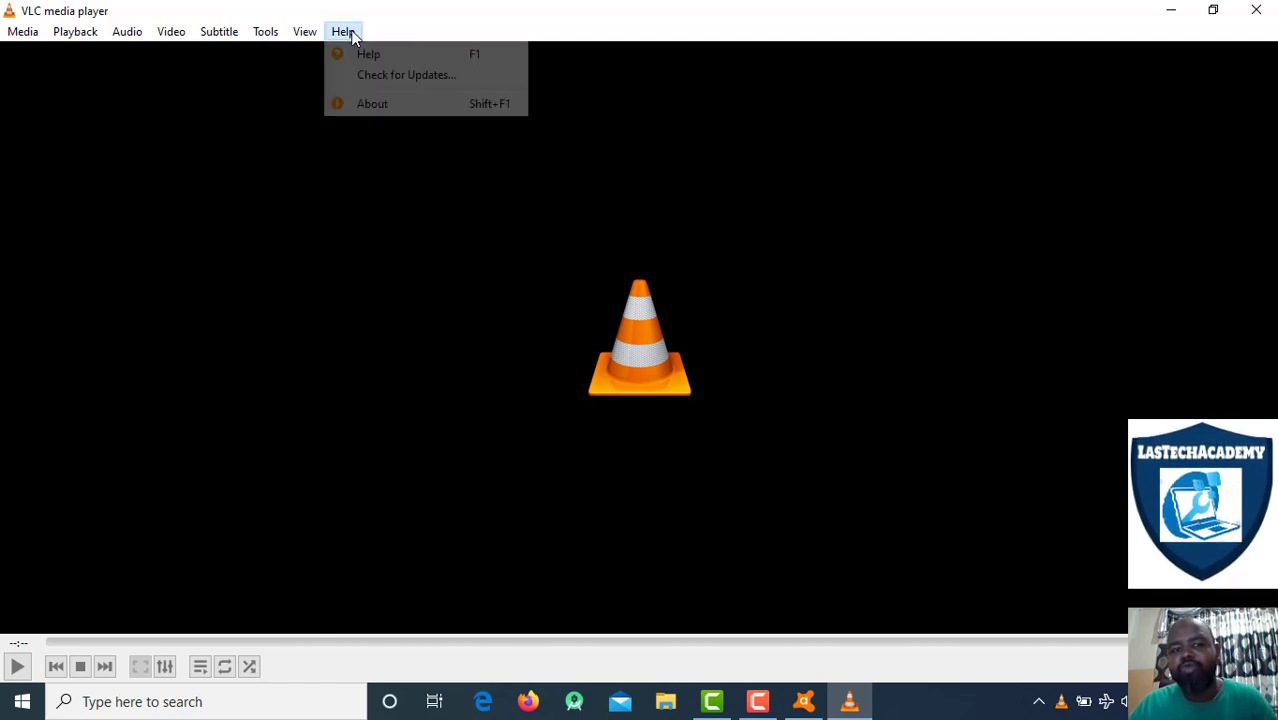
pyautogui.click(378, 77)
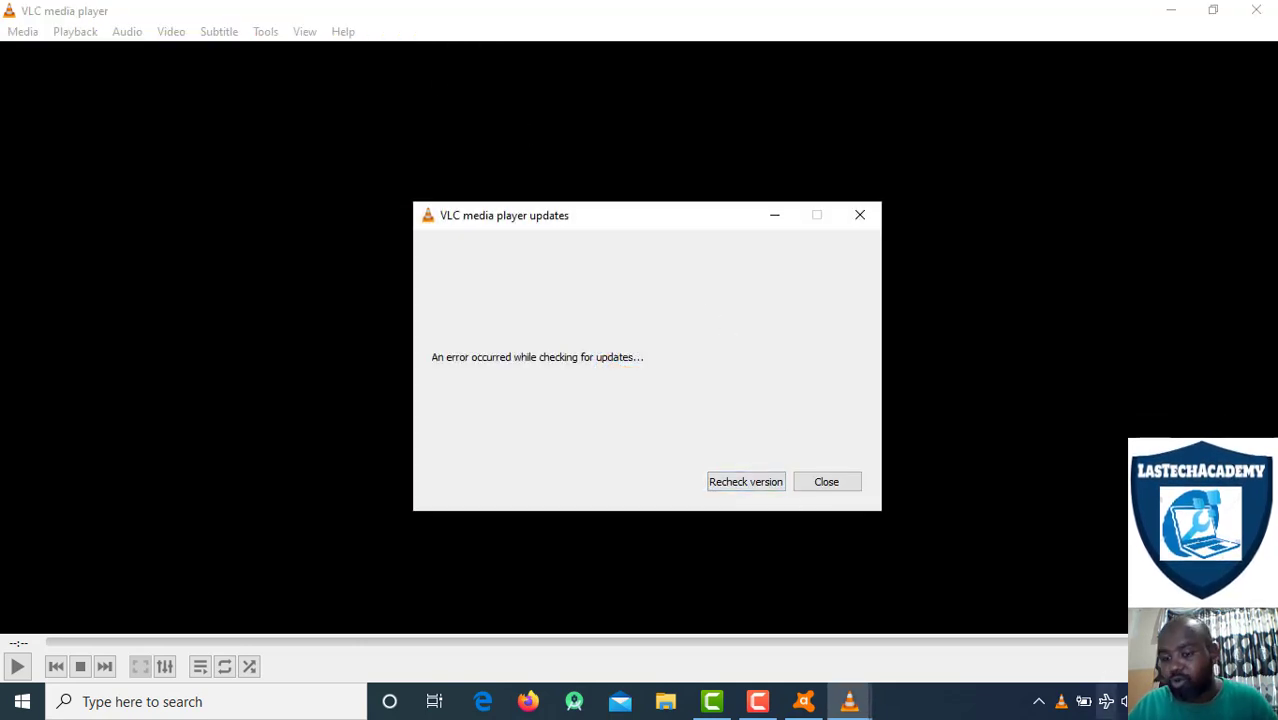
pyautogui.click(1106, 705)
pyautogui.click(1106, 705)
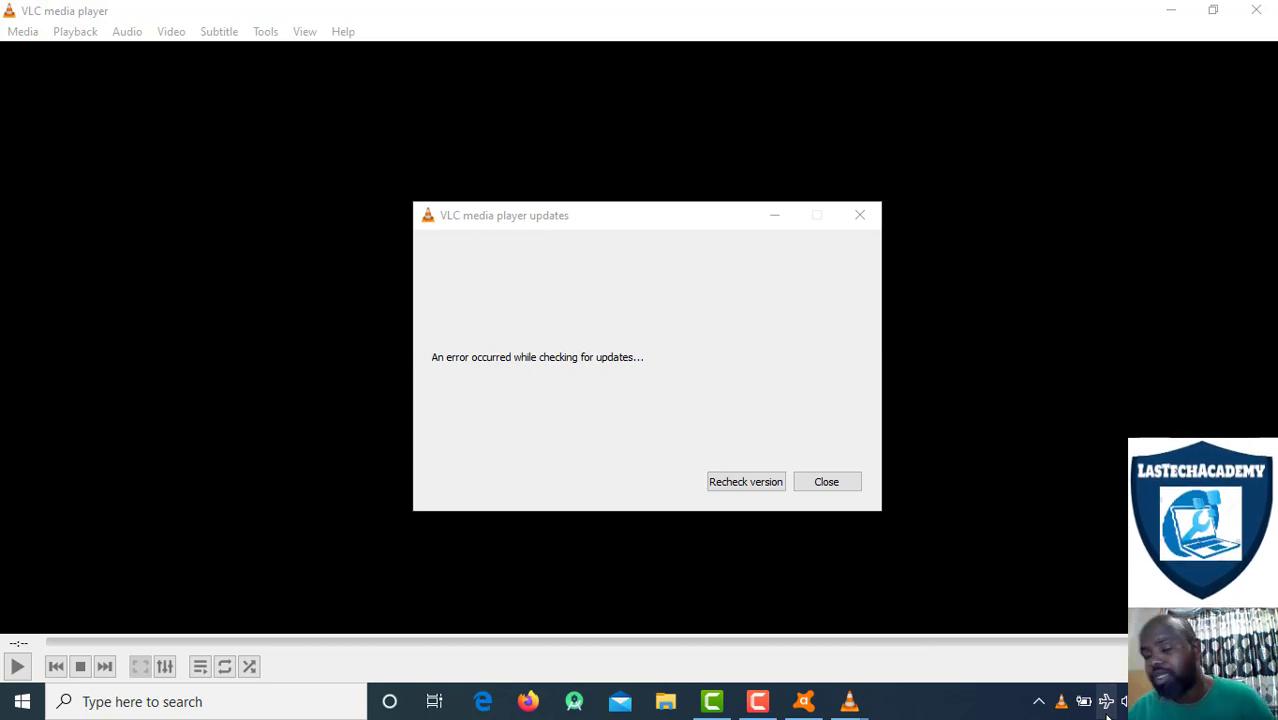
pyautogui.click(826, 486)
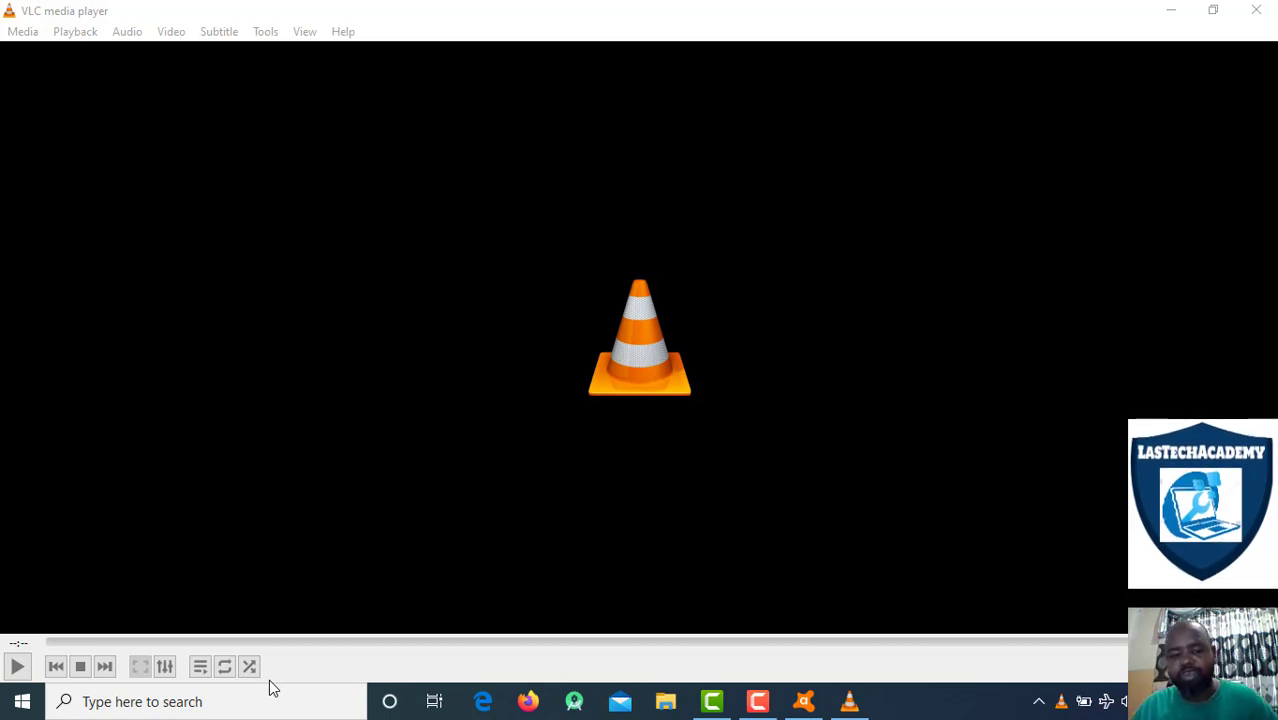
pyautogui.click(245, 710)
pyautogui.write('user s')
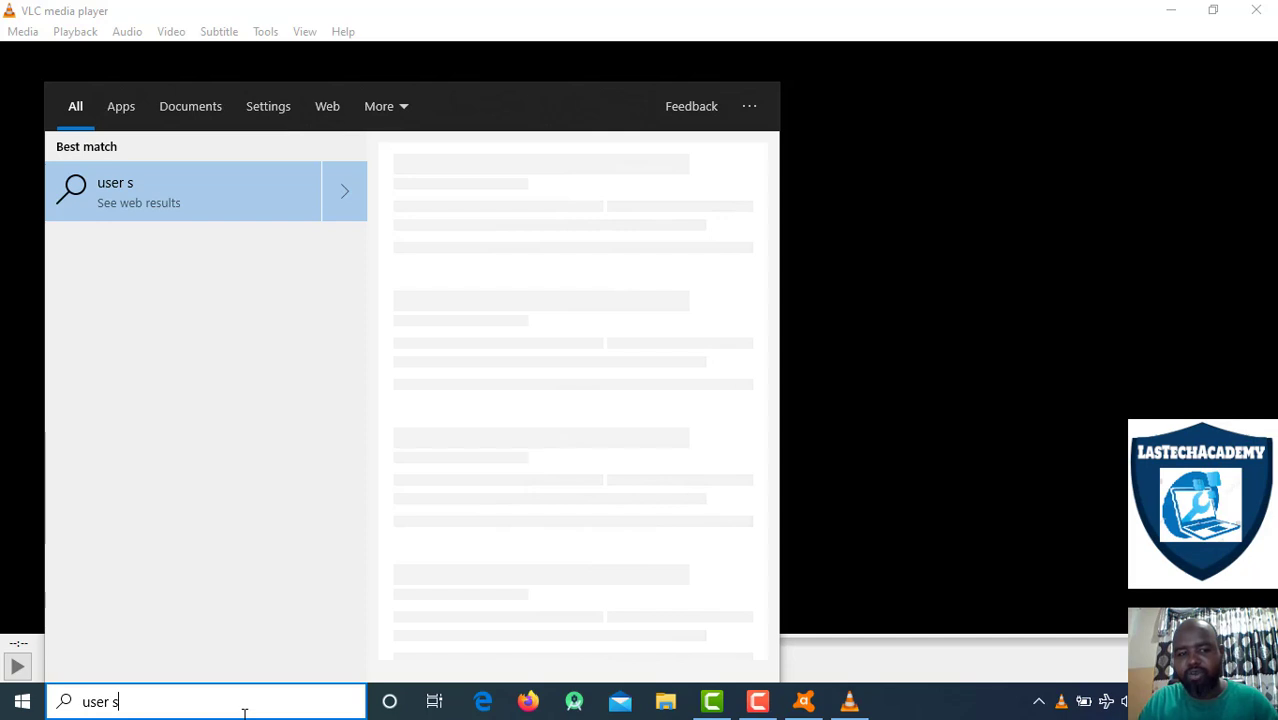